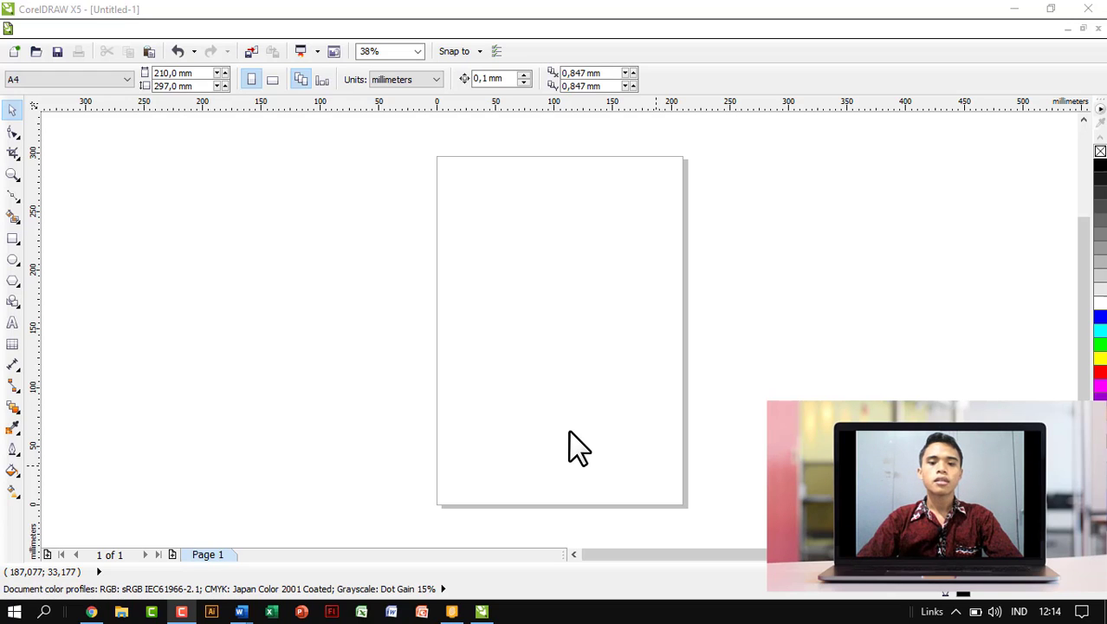
Draw a rectangle about 107 by 89 mm in the page's upper half and convert it to curves.
{"action": "left_click", "coordinate": [12, 238]}
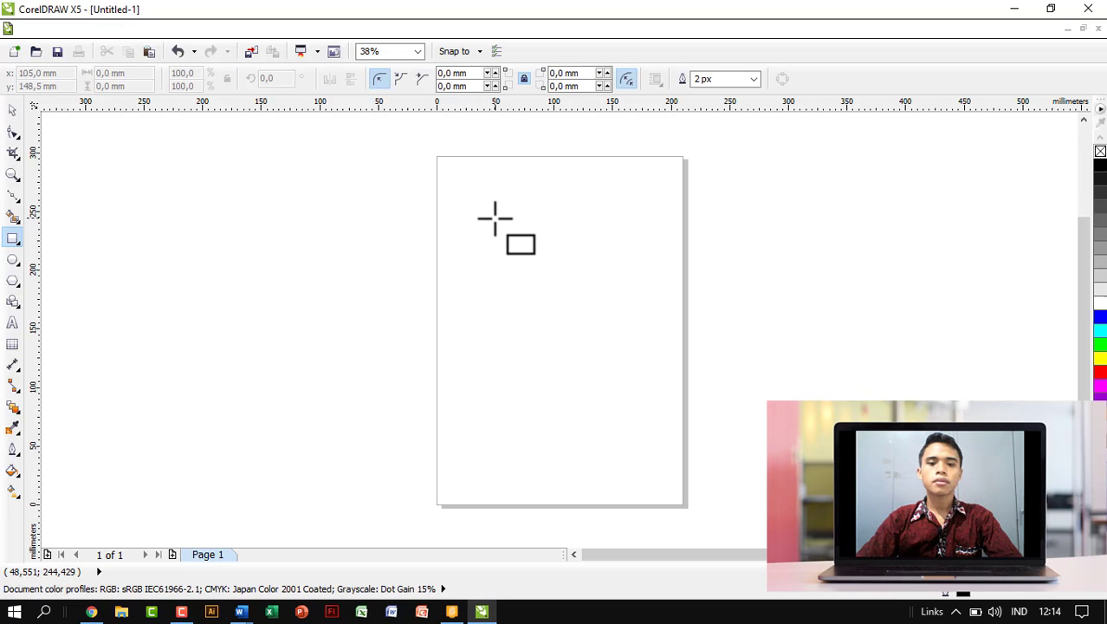
{"action": "left_click_drag", "start_coordinate": [494, 218], "coordinate": [621, 322]}
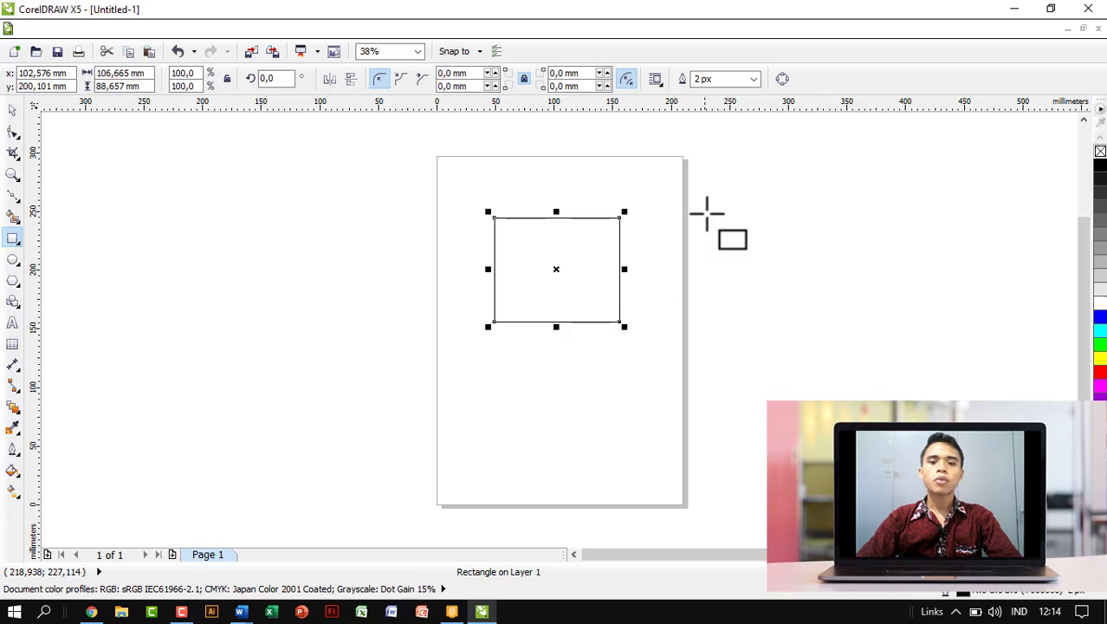
{"action": "left_click", "coordinate": [783, 80]}
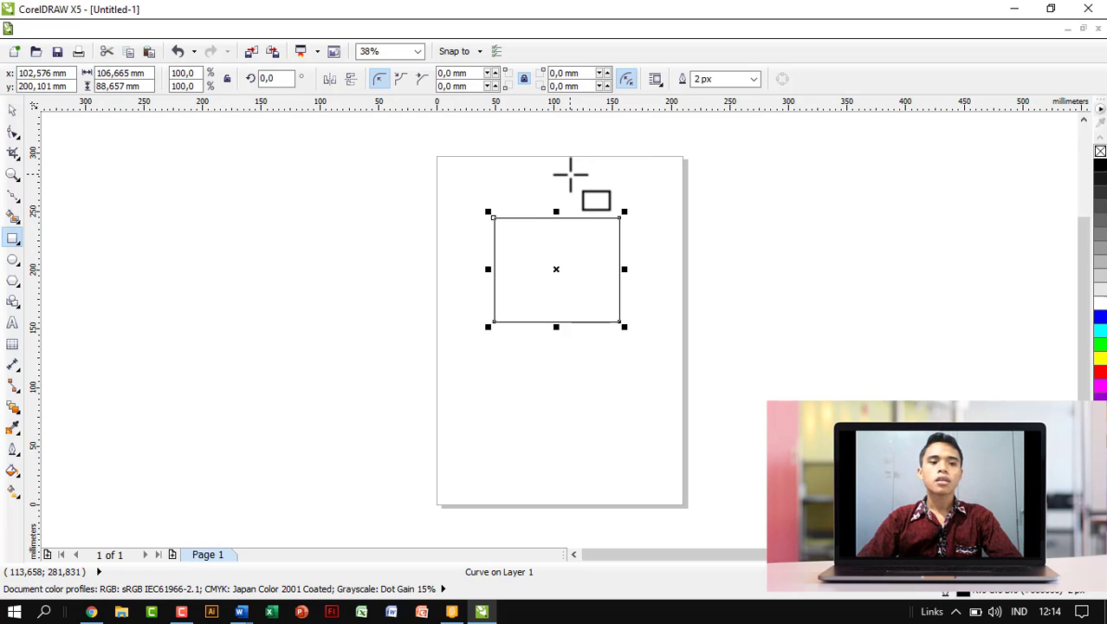
Move the rectangle's two right corner nodes vertically toward each other with the Shape tool, and delete the upper one.
{"action": "left_click", "coordinate": [17, 133]}
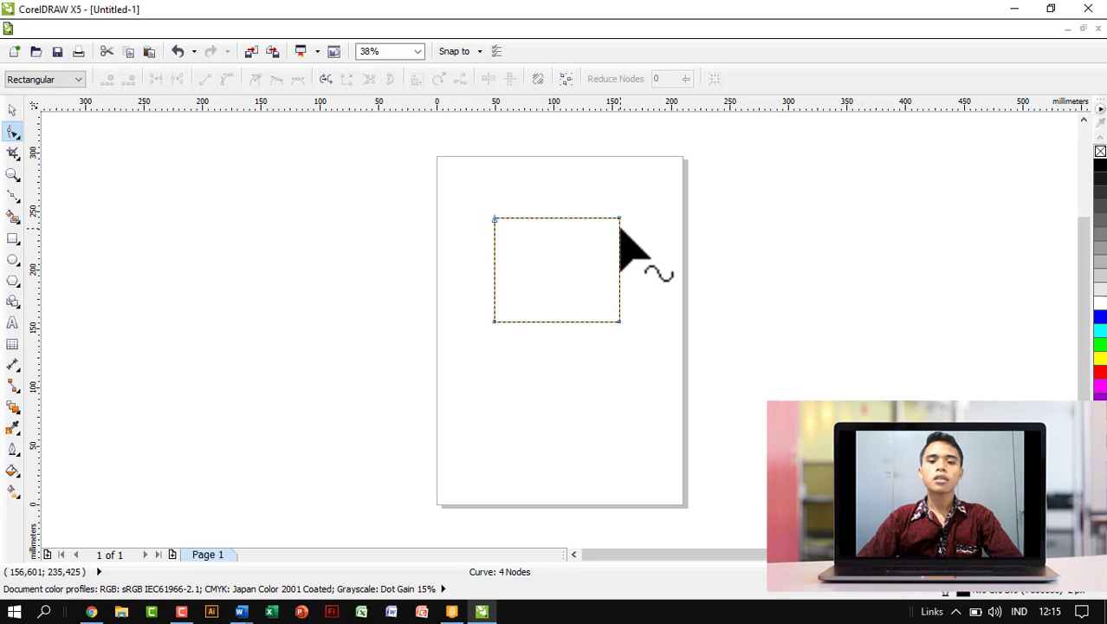
{"action": "left_click_drag", "start_coordinate": [619, 220], "coordinate": [619, 252]}
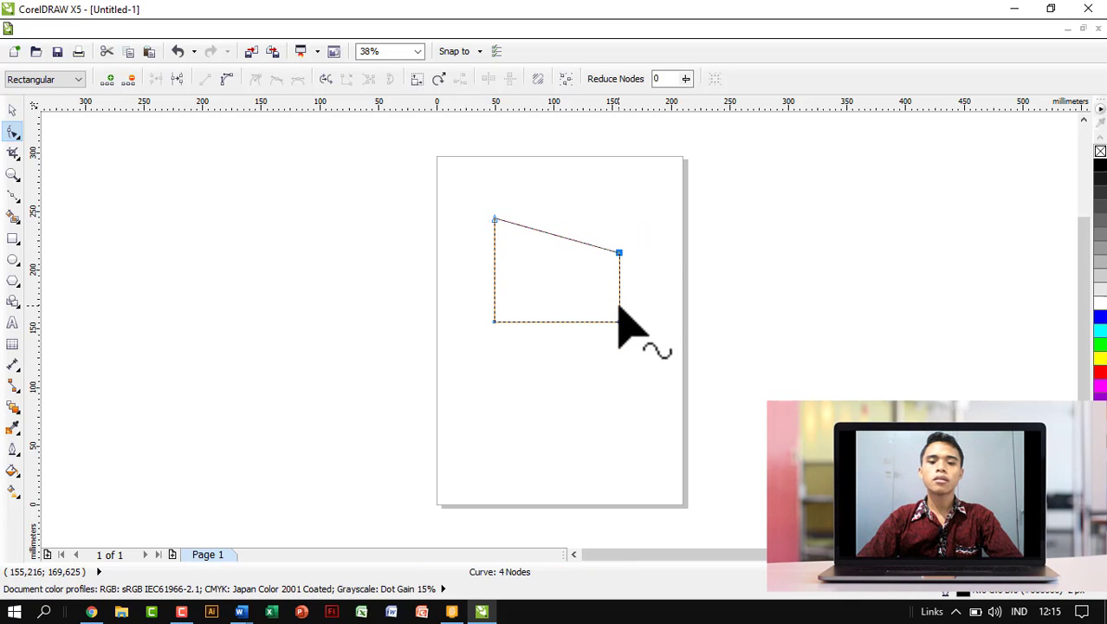
{"action": "left_click_drag", "start_coordinate": [618, 321], "coordinate": [618, 296]}
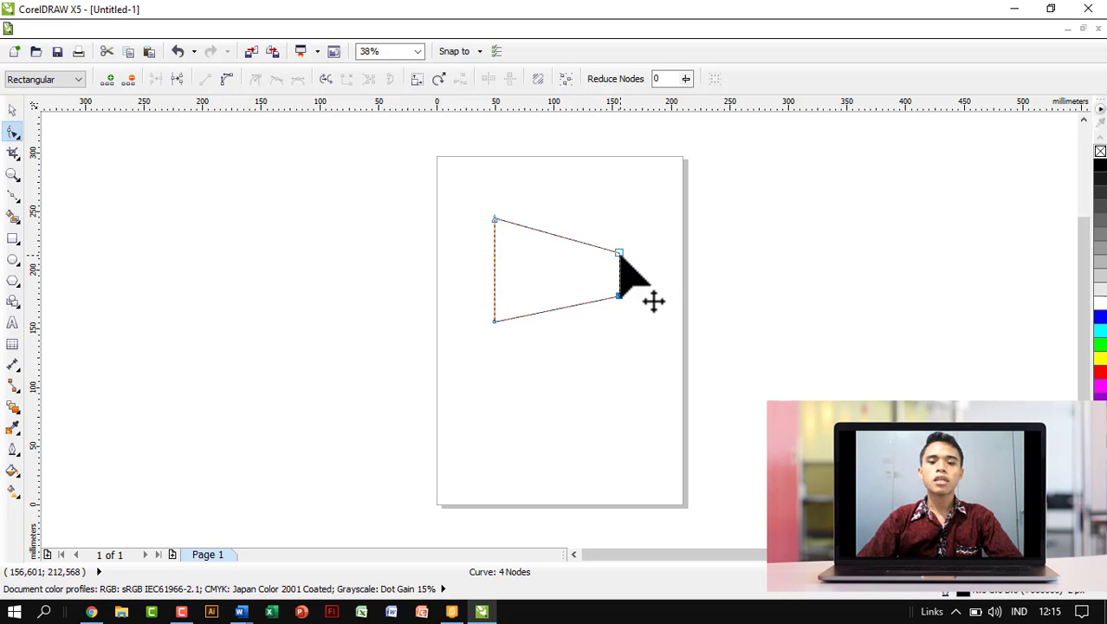
{"action": "double_click", "coordinate": [619, 254]}
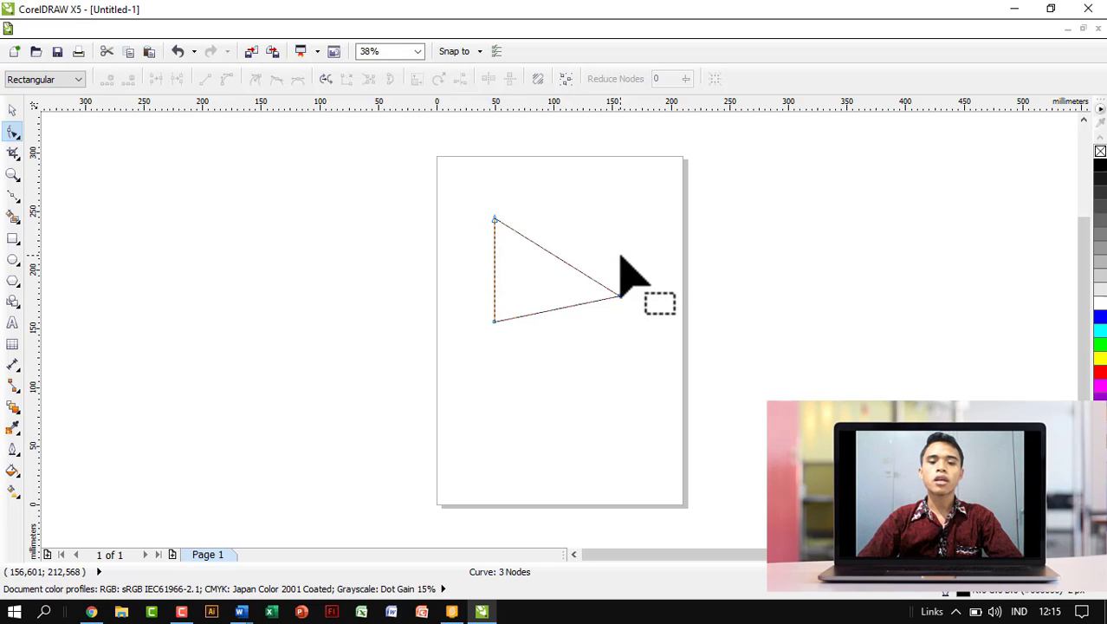
Undo the node deletion and both corner node moves.
{"action": "key", "text": "ctrl+z"}
{"action": "key", "text": "ctrl+z"}
{"action": "key", "text": "ctrl+z"}
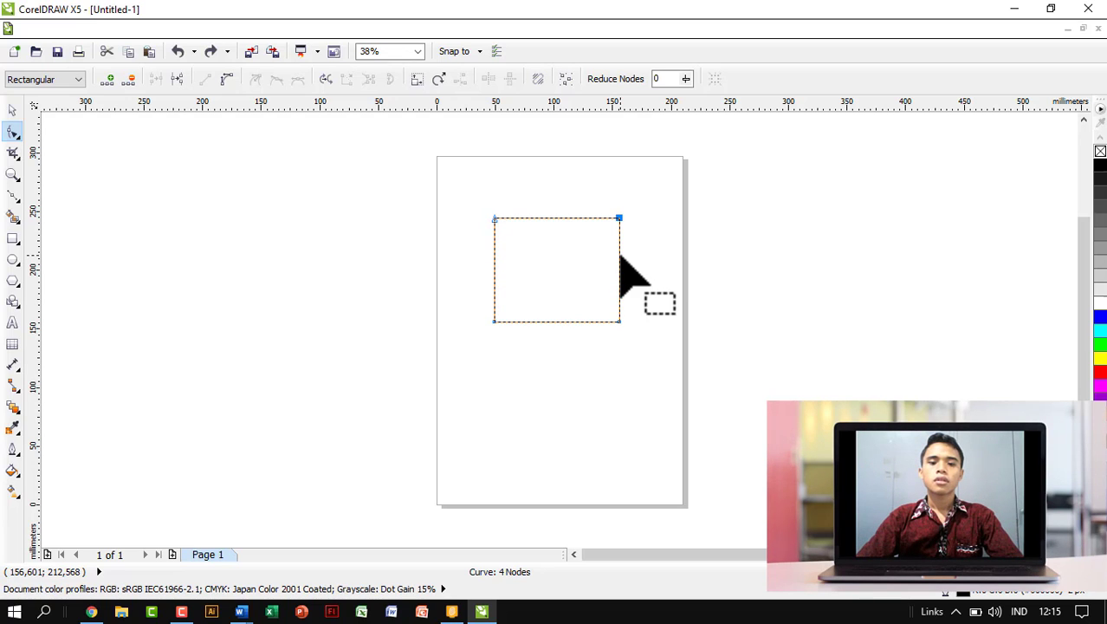
Try adding a node at the middle of the rectangle's top edge and pulling it inward, undoing the move and deleting the node.
{"action": "double_click", "coordinate": [557, 219]}
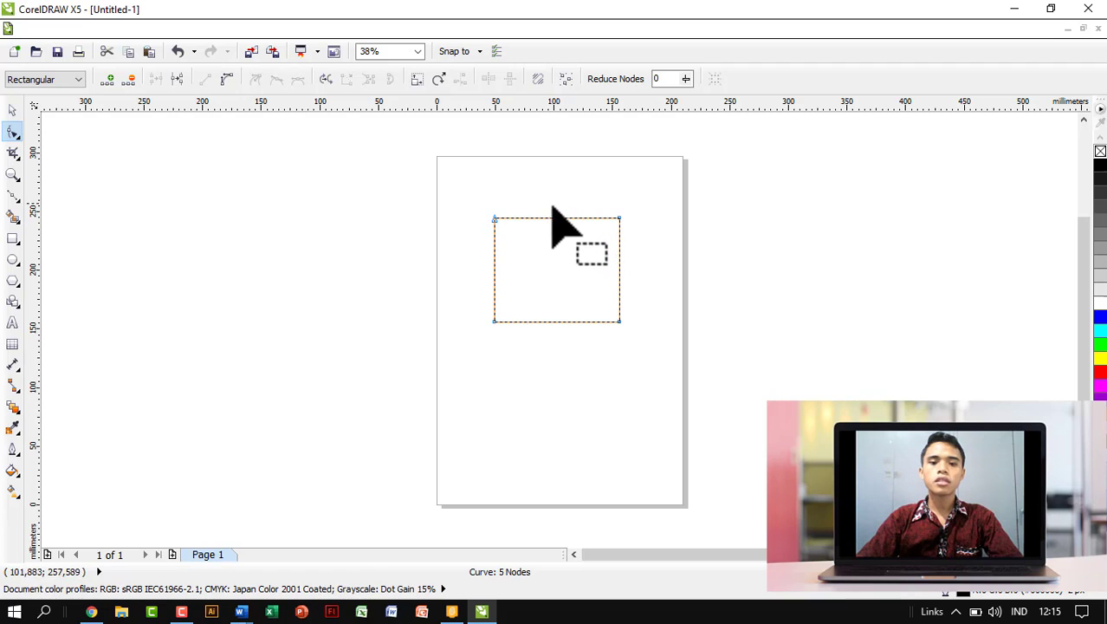
{"action": "left_click_drag", "start_coordinate": [557, 219], "coordinate": [557, 246]}
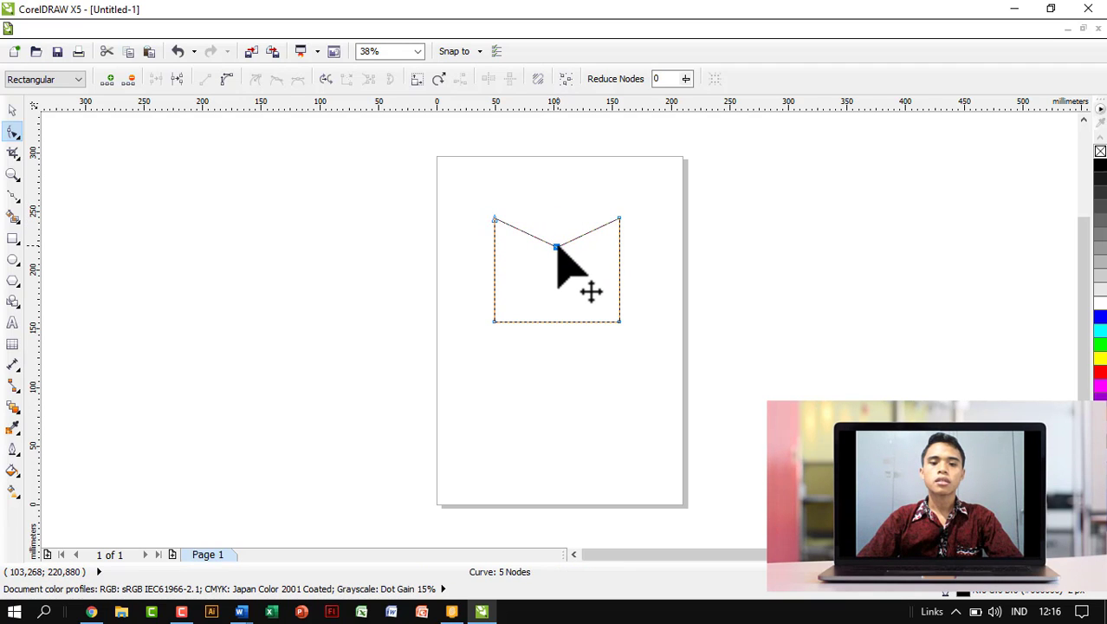
{"action": "key", "text": "ctrl+z"}
{"action": "key", "text": "Delete"}
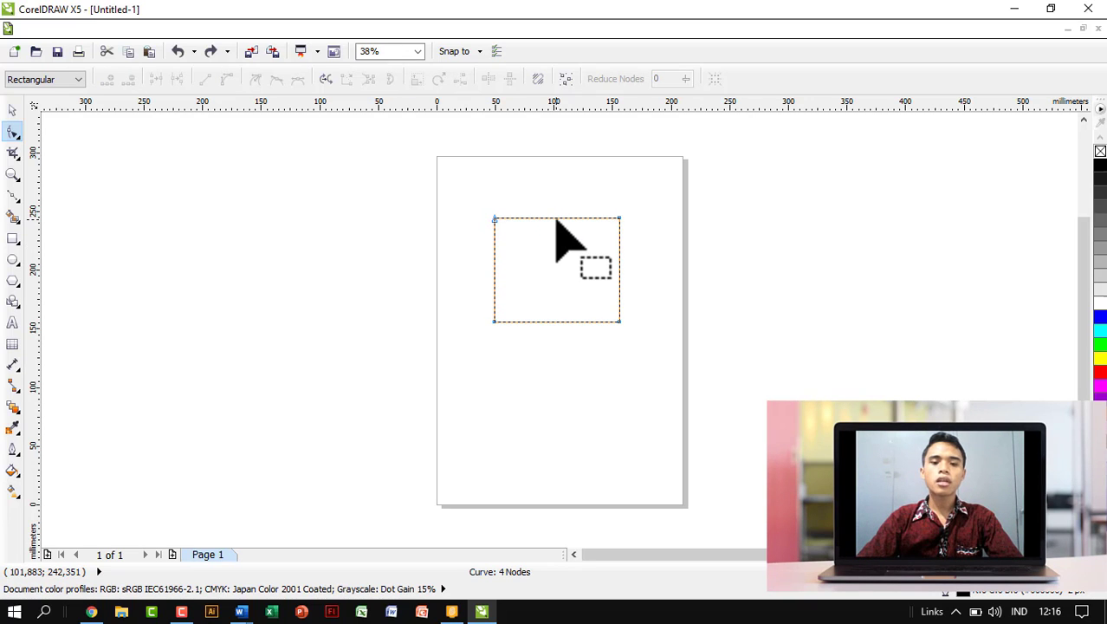
Add a node at the middle of each of the rectangle's four edges and pull each inward to form a four-pointed star.
{"action": "left_click", "coordinate": [557, 217]}
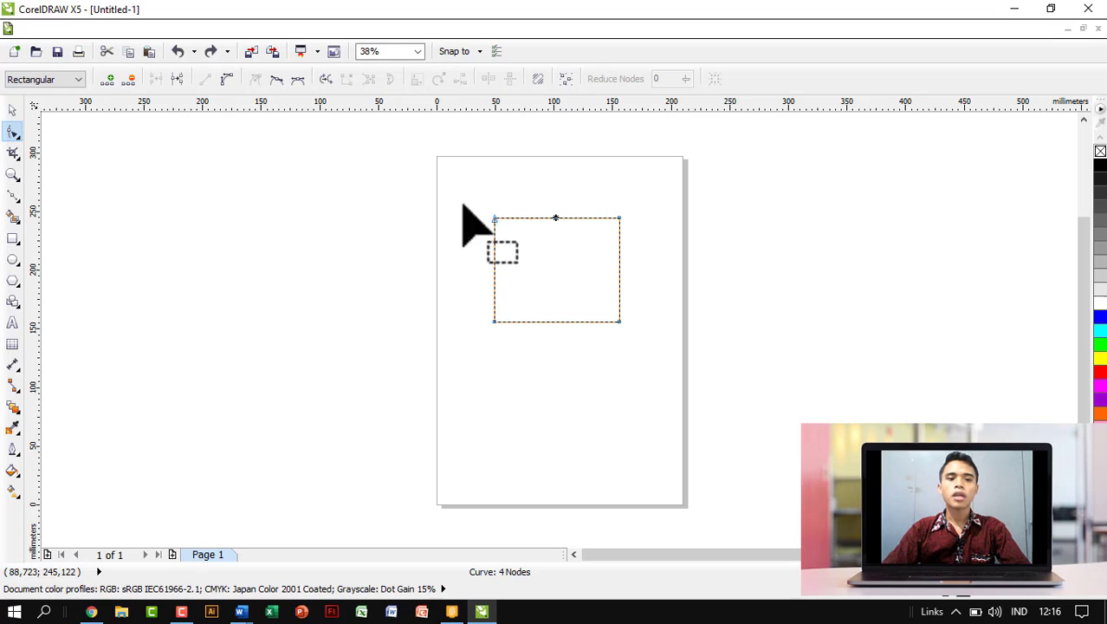
{"action": "left_click", "coordinate": [111, 82]}
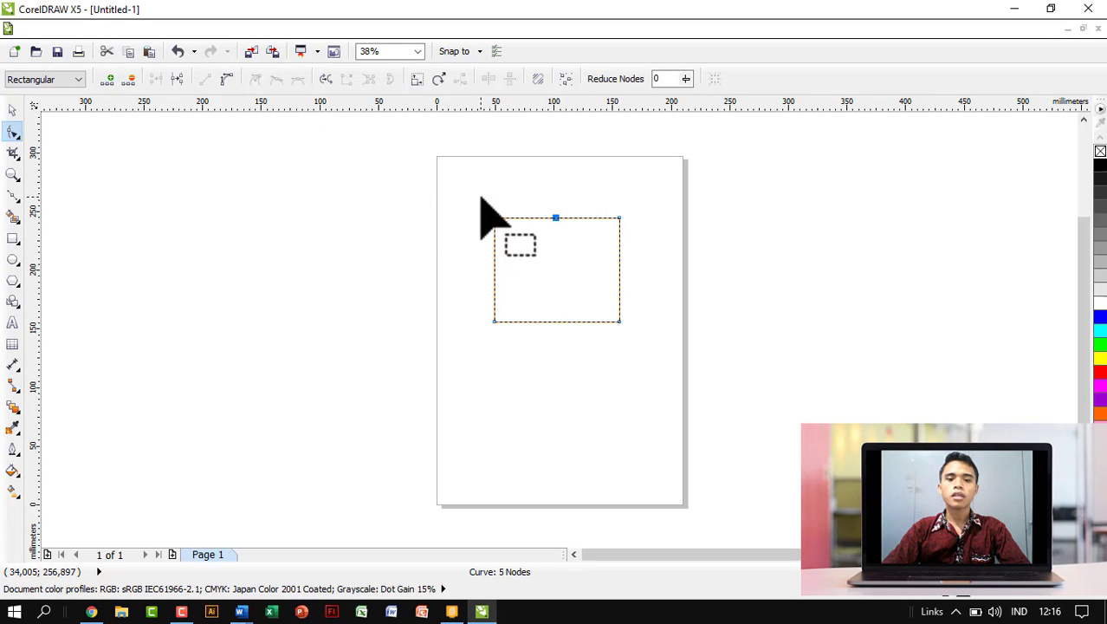
{"action": "left_click_drag", "start_coordinate": [556, 219], "coordinate": [556, 247]}
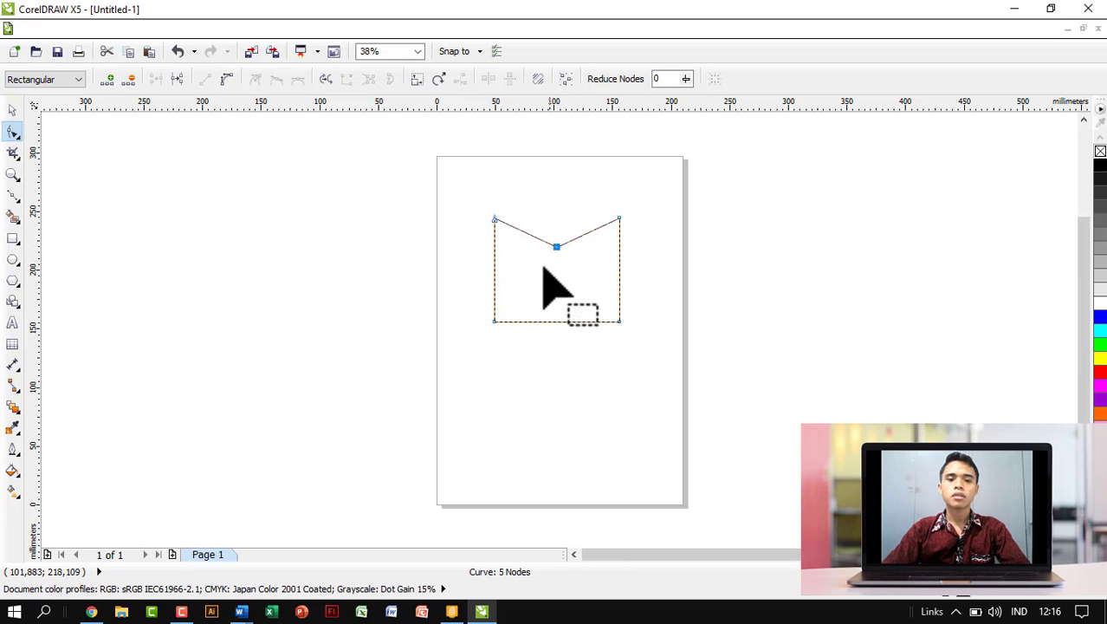
{"action": "double_click", "coordinate": [495, 274]}
{"action": "left_click_drag", "start_coordinate": [495, 274], "coordinate": [520, 273]}
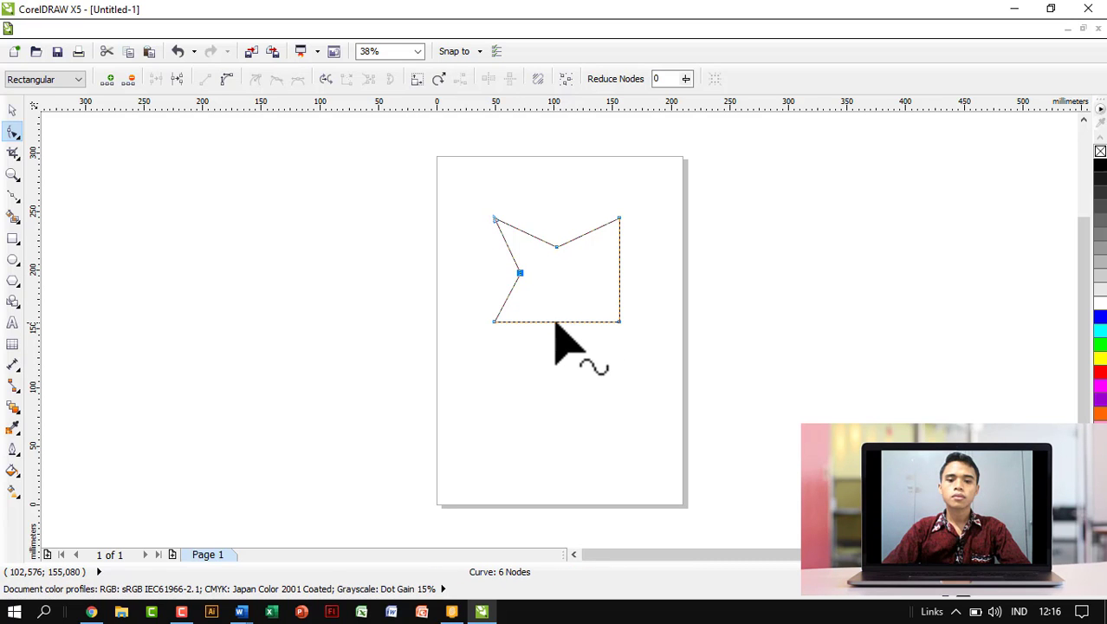
{"action": "double_click", "coordinate": [555, 322]}
{"action": "left_click_drag", "start_coordinate": [555, 322], "coordinate": [555, 297]}
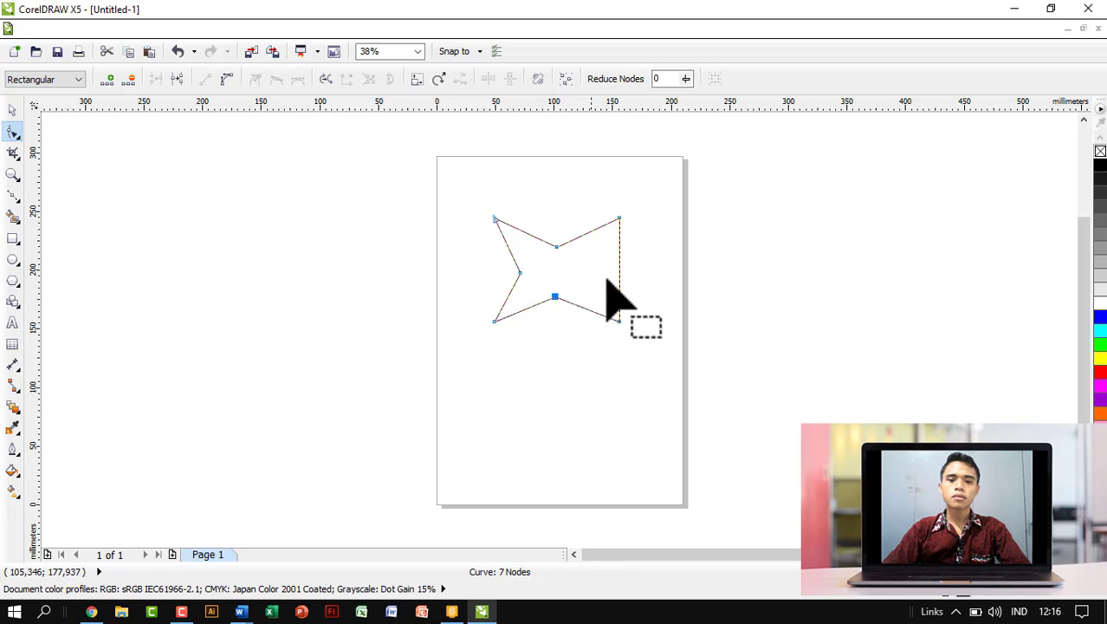
{"action": "double_click", "coordinate": [620, 271]}
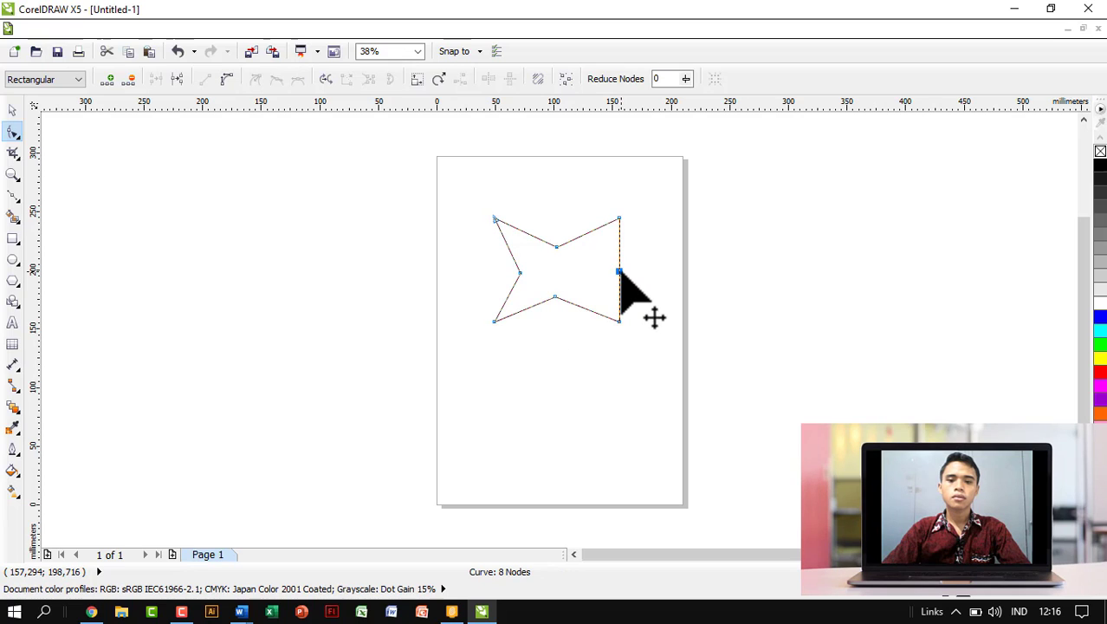
{"action": "left_click_drag", "start_coordinate": [608, 272], "coordinate": [594, 274]}
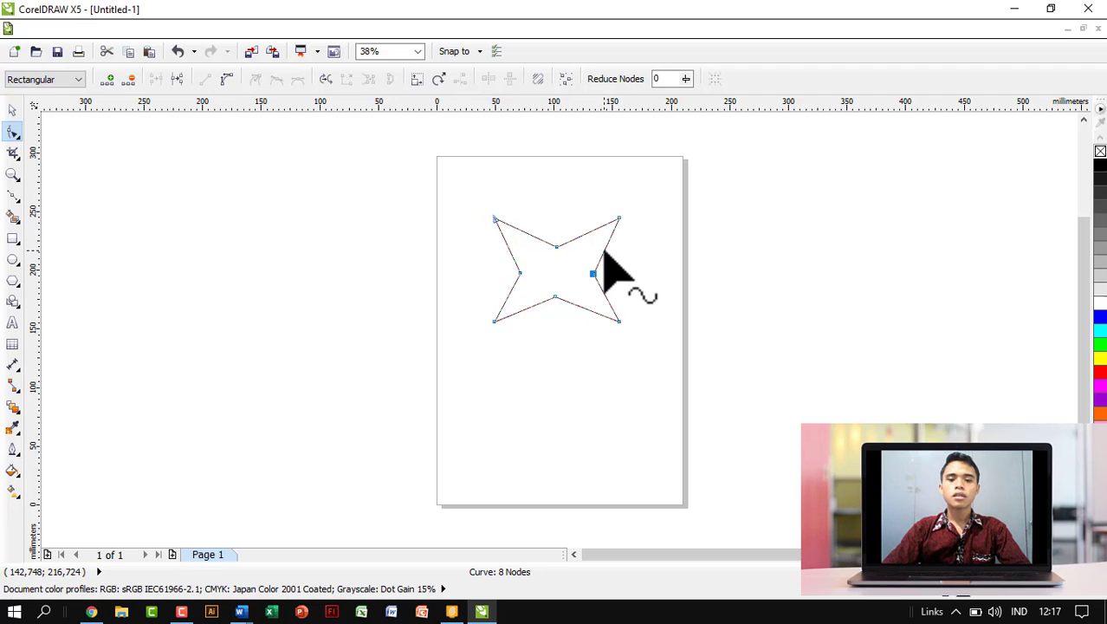
Convert the two segments meeting at the star's upper-right point to curves and bend both outward into a leaf-like shape.
{"action": "right_click", "coordinate": [604, 251]}
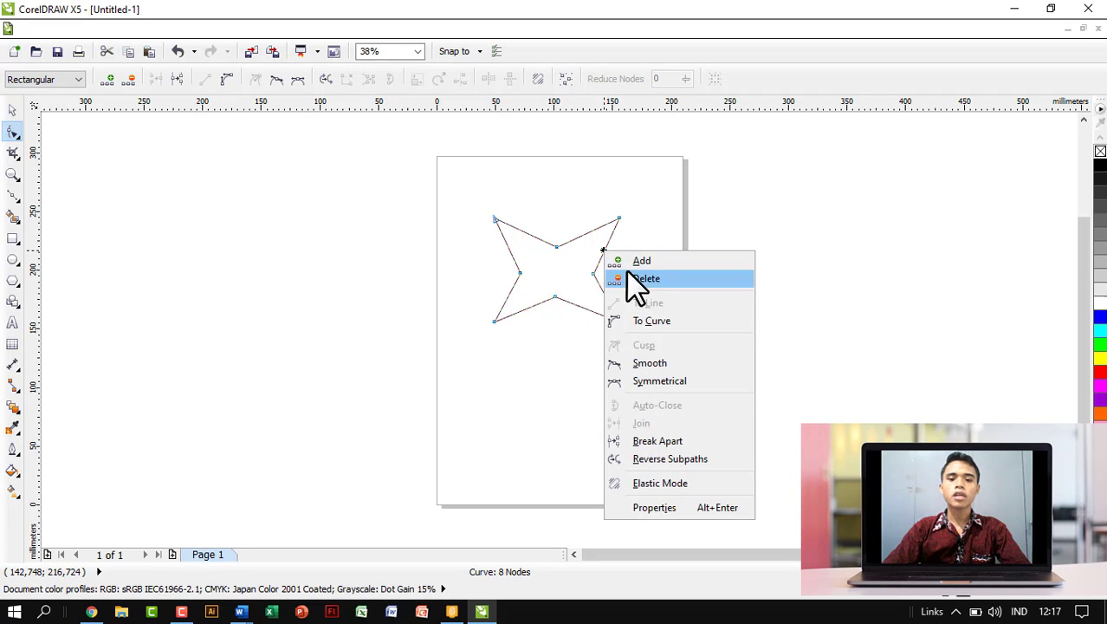
{"action": "left_click", "coordinate": [646, 321]}
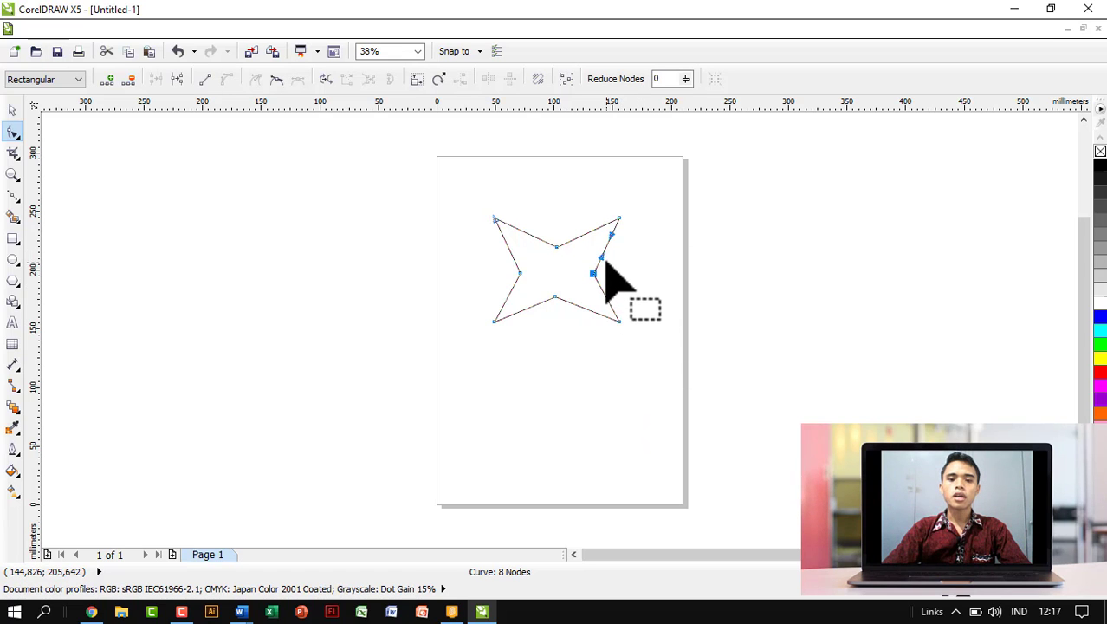
{"action": "mouse_move", "coordinate": [603, 258]}
{"action": "left_mouse_down"}
{"action": "mouse_move", "coordinate": [621, 267]}
{"action": "mouse_move", "coordinate": [604, 235]}
{"action": "left_mouse_up"}
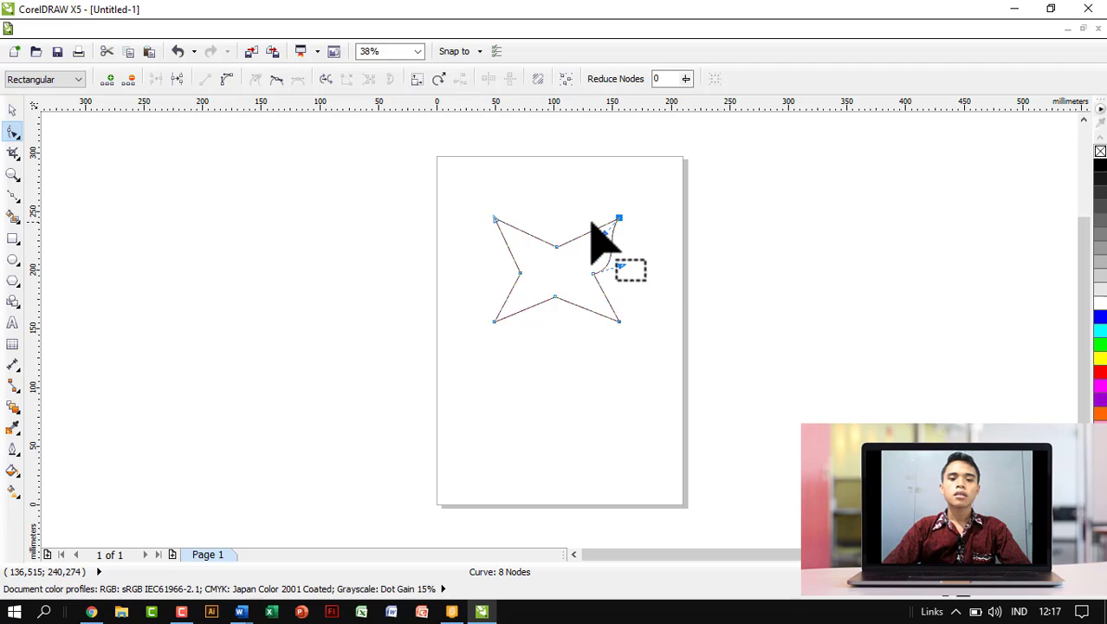
{"action": "left_click", "coordinate": [585, 232]}
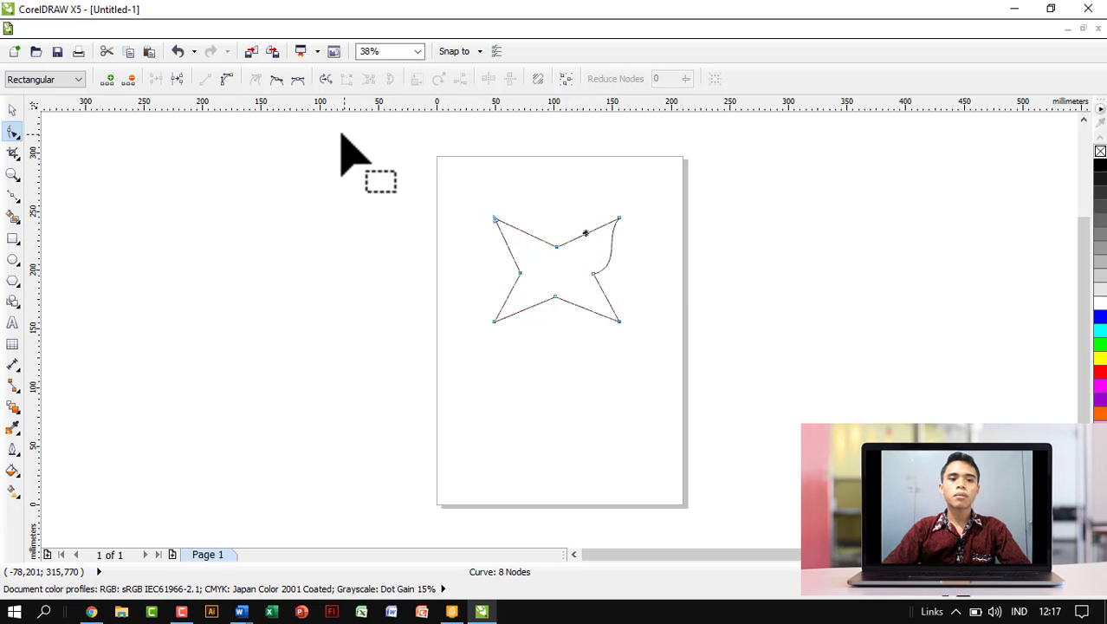
{"action": "left_click", "coordinate": [226, 79]}
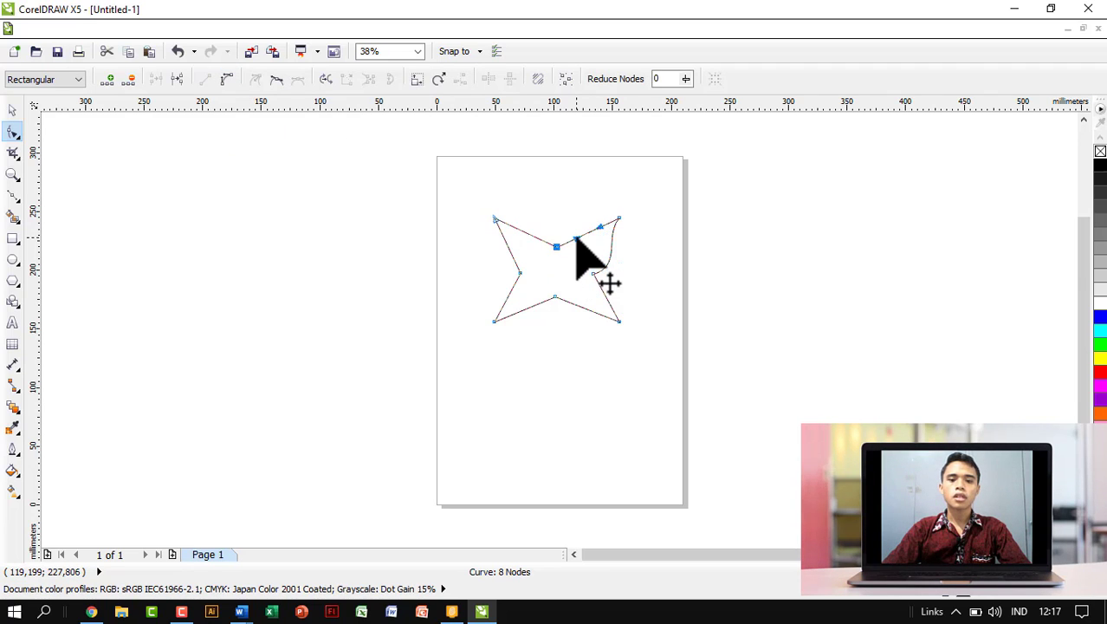
{"action": "left_click_drag", "start_coordinate": [576, 237], "coordinate": [611, 247]}
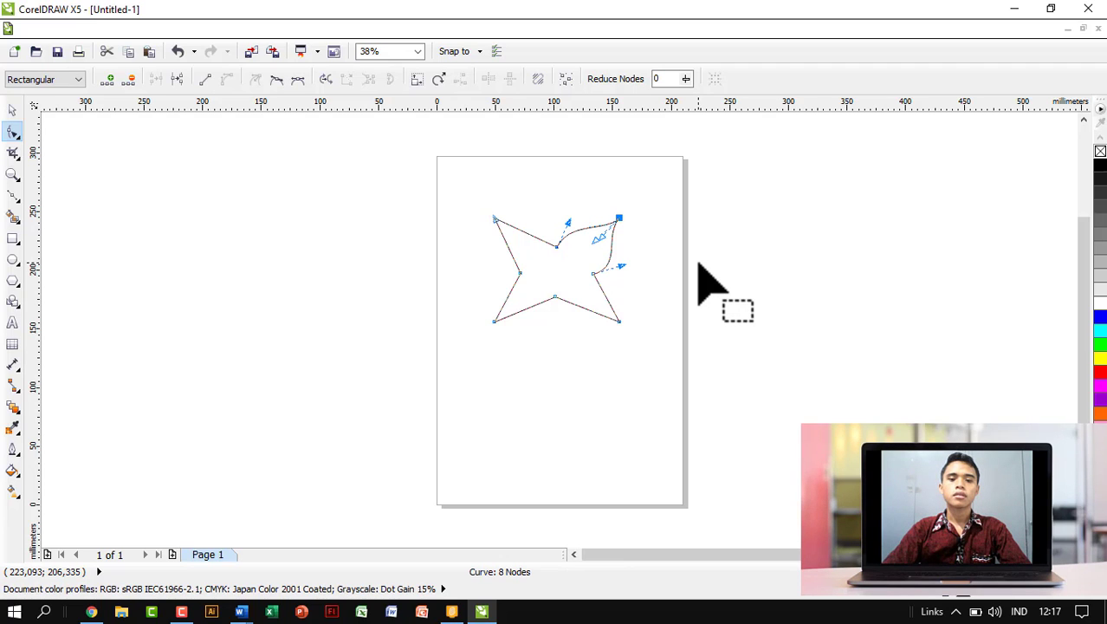
Delete the edited star shape from the page.
{"action": "left_click", "coordinate": [13, 110]}
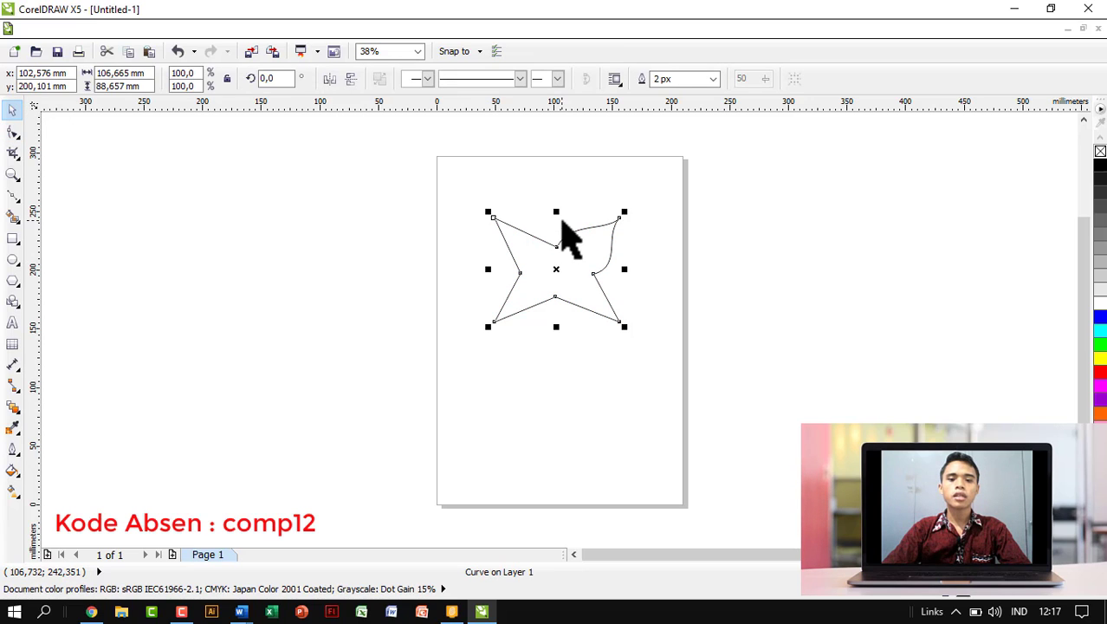
{"action": "key", "text": "Delete"}
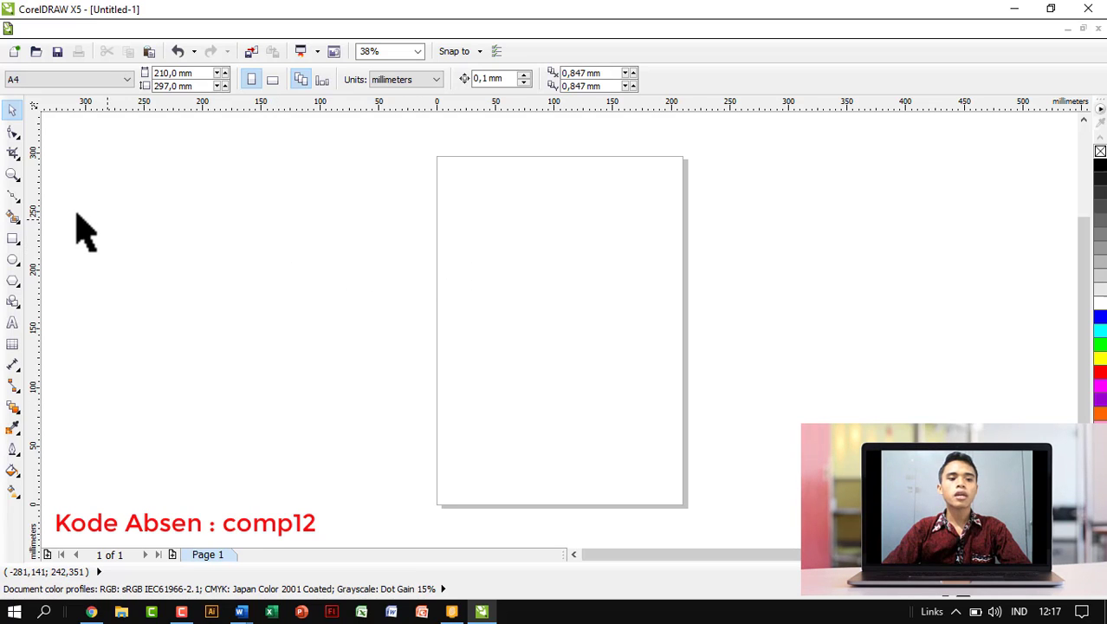
Draw a closed four-sided outline of straight segments with the Bézier tool in the page's upper half.
{"action": "left_click", "coordinate": [19, 202]}
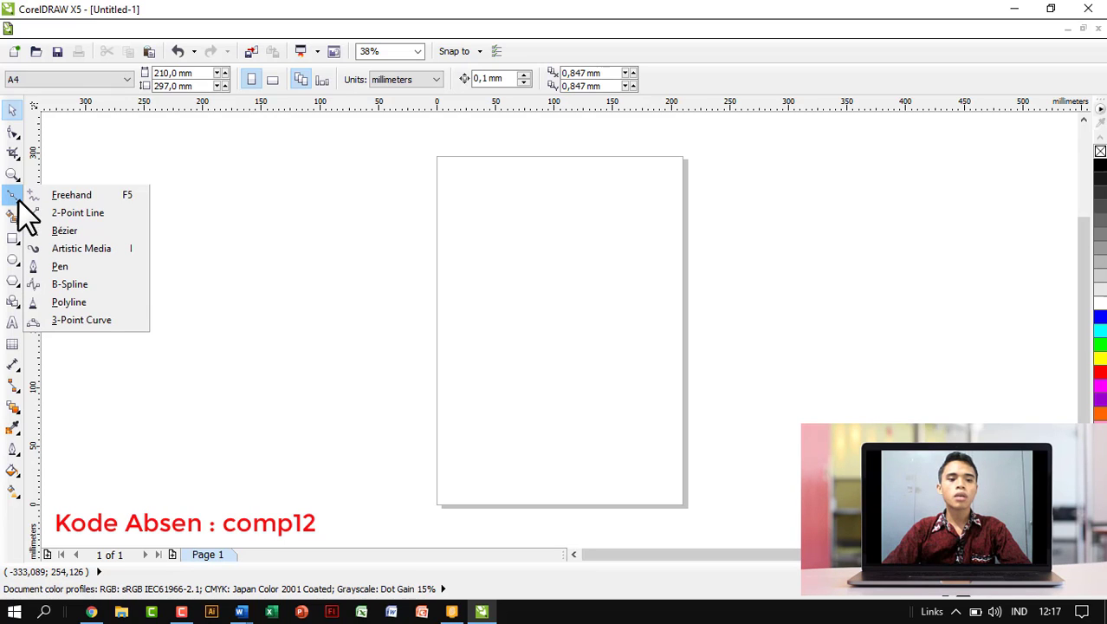
{"action": "left_click", "coordinate": [74, 231]}
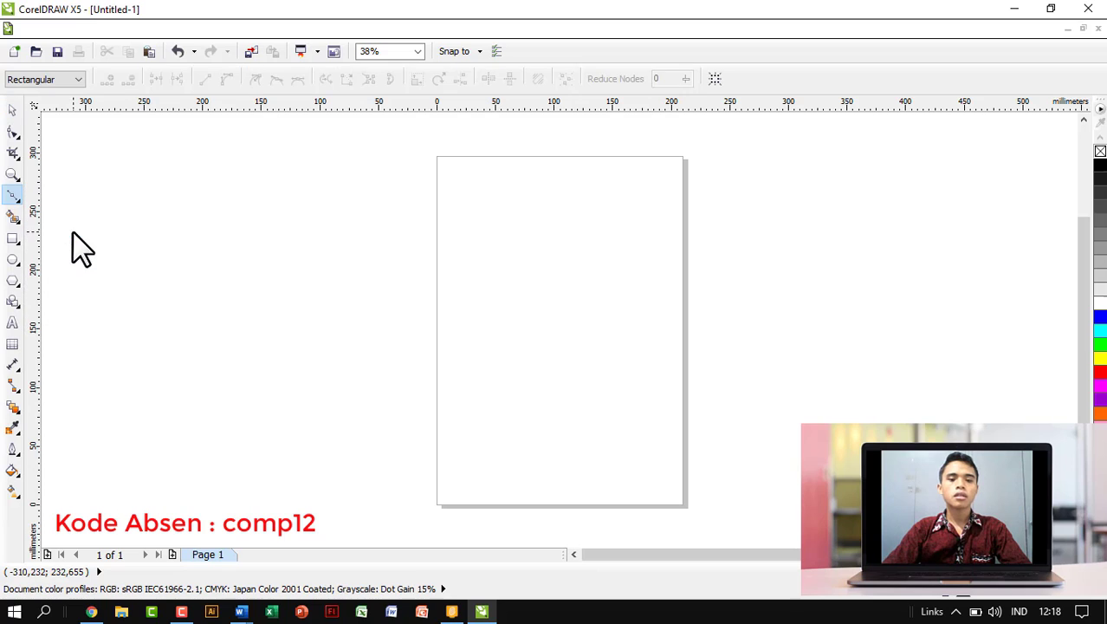
{"action": "left_click", "coordinate": [481, 217]}
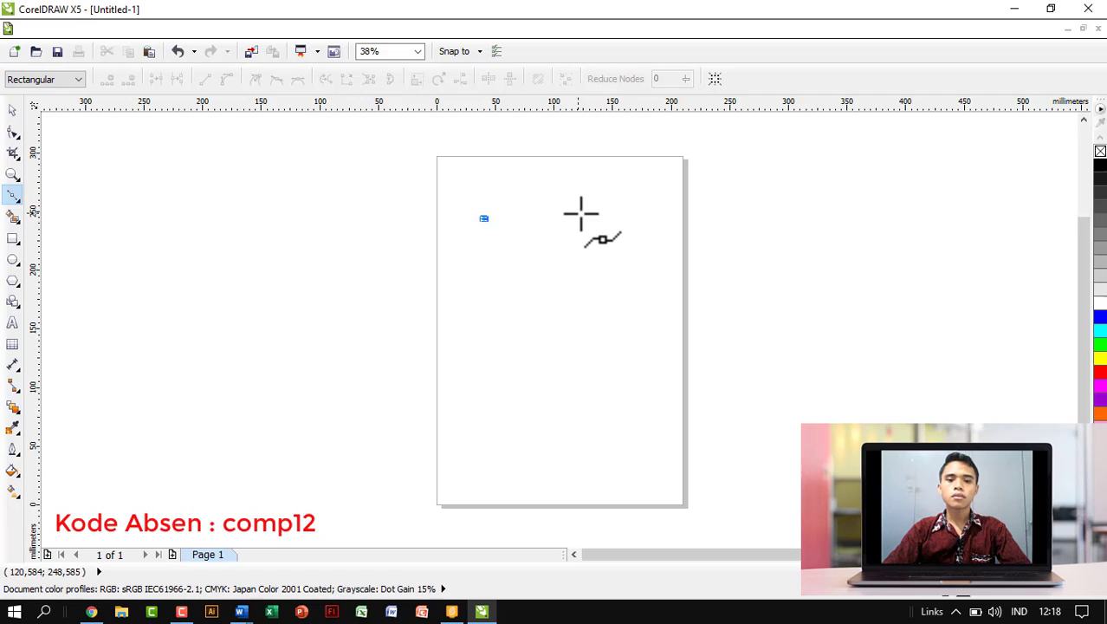
{"action": "left_click", "coordinate": [617, 219]}
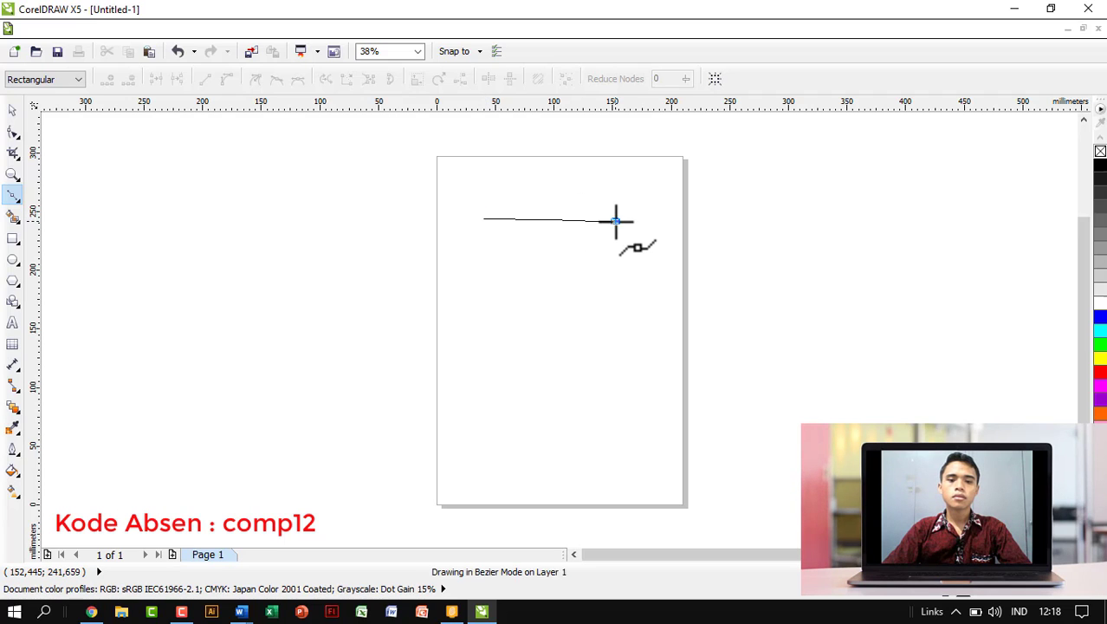
{"action": "left_click", "coordinate": [612, 307]}
{"action": "left_click", "coordinate": [483, 304]}
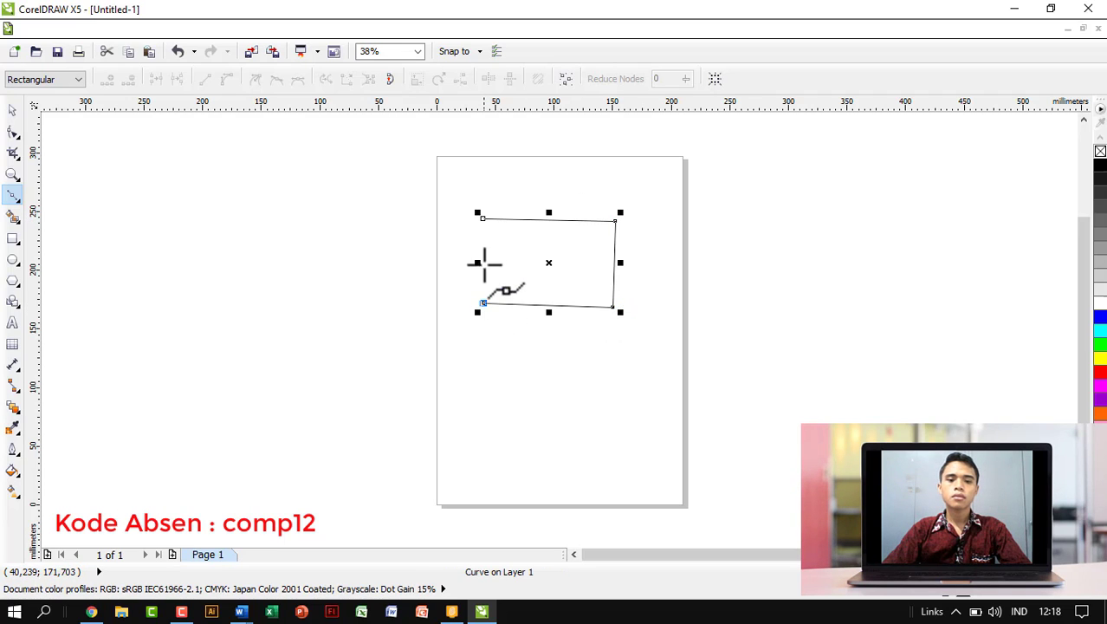
{"action": "left_click", "coordinate": [482, 218]}
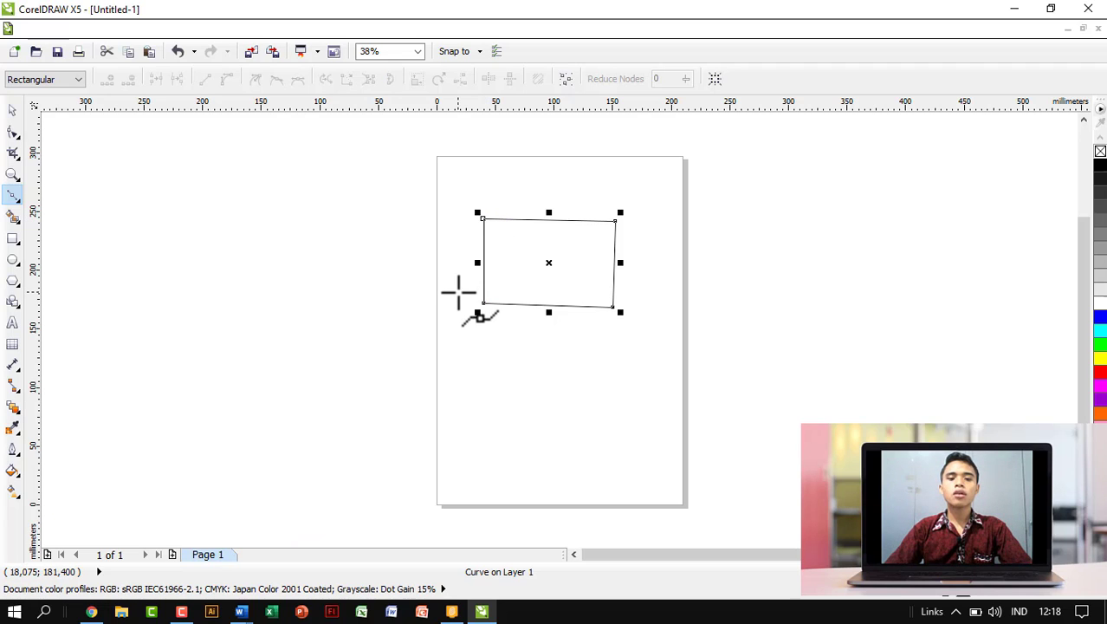
Draw an open V-shaped path of two straight Bézier segments below the four-sided outline.
{"action": "left_click", "coordinate": [497, 351]}
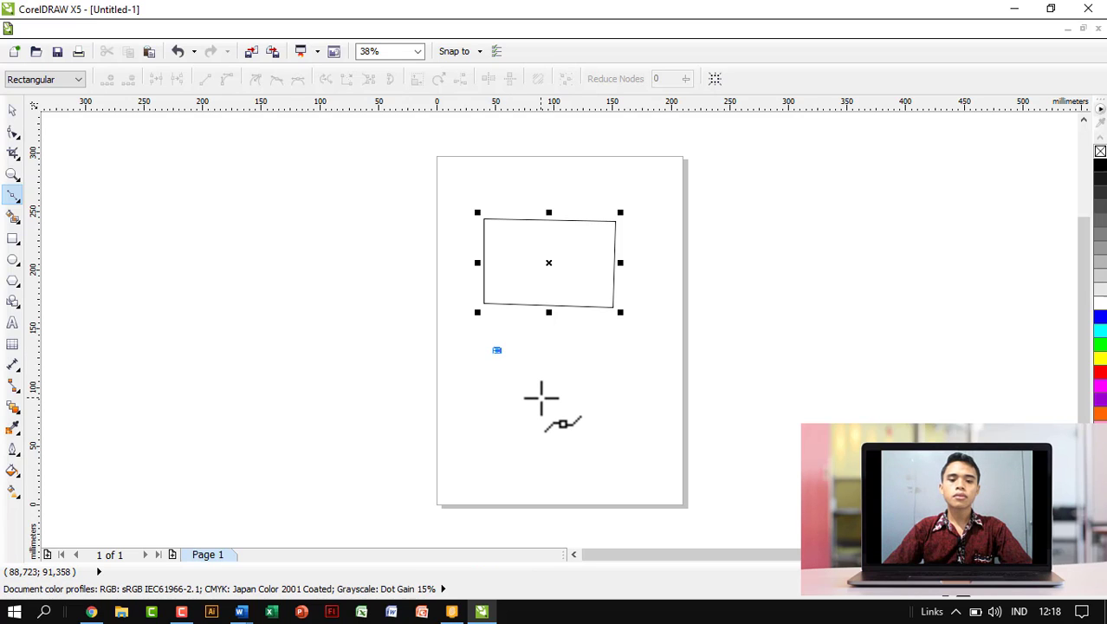
{"action": "left_click", "coordinate": [543, 388]}
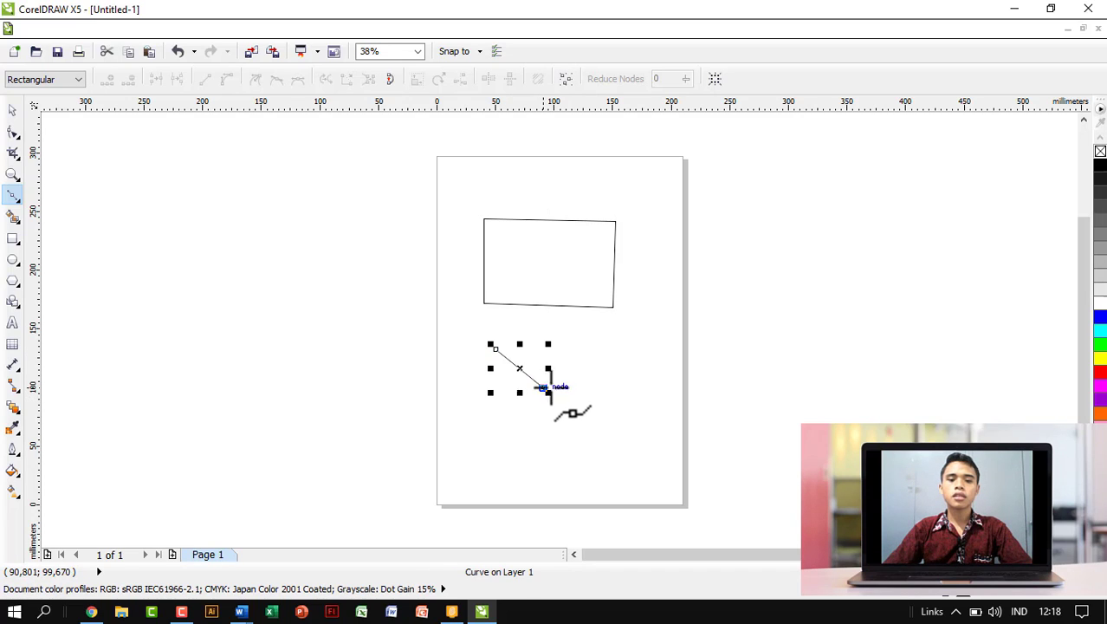
{"action": "left_click", "coordinate": [604, 352]}
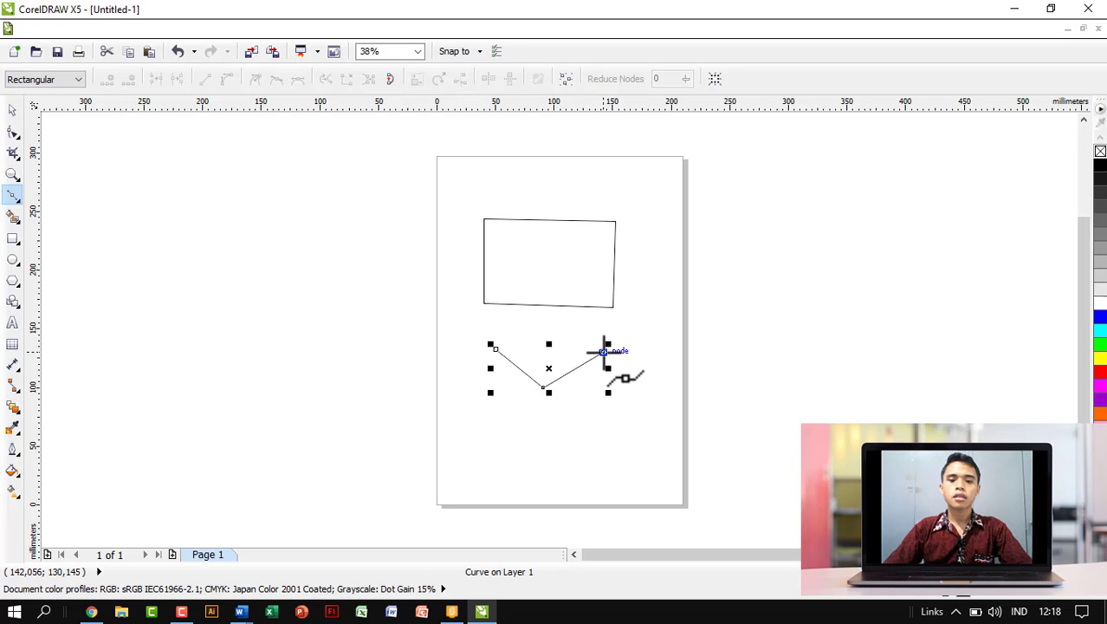
Continue the open V-shaped Bézier path with straight segments into a closed four-pointed star below the four-sided outline.
{"action": "left_click", "coordinate": [577, 414]}
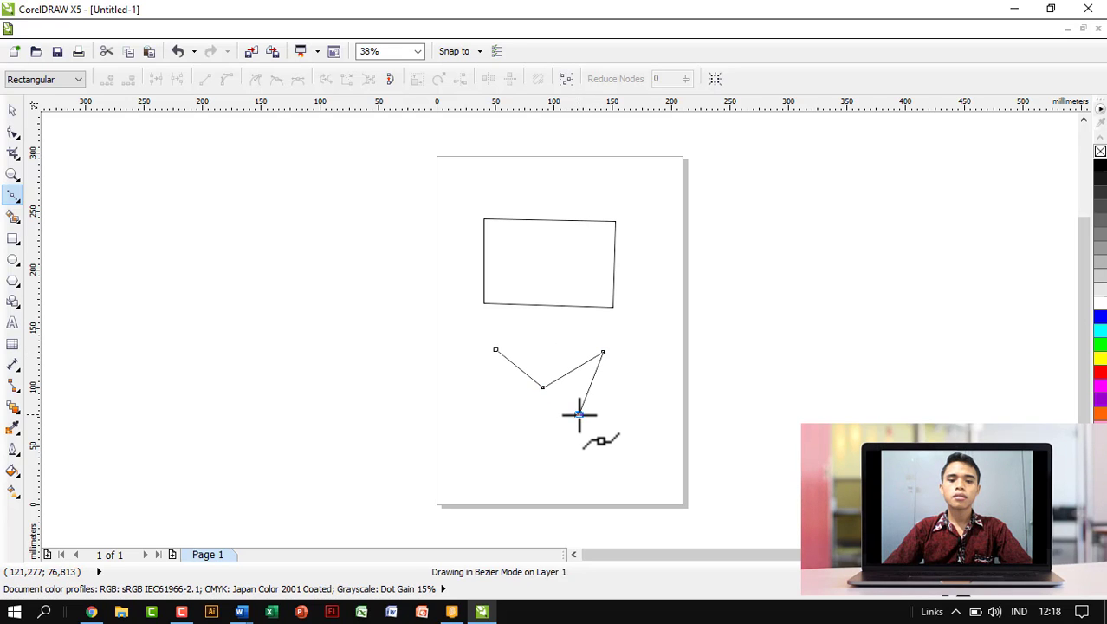
{"action": "left_click", "coordinate": [604, 469]}
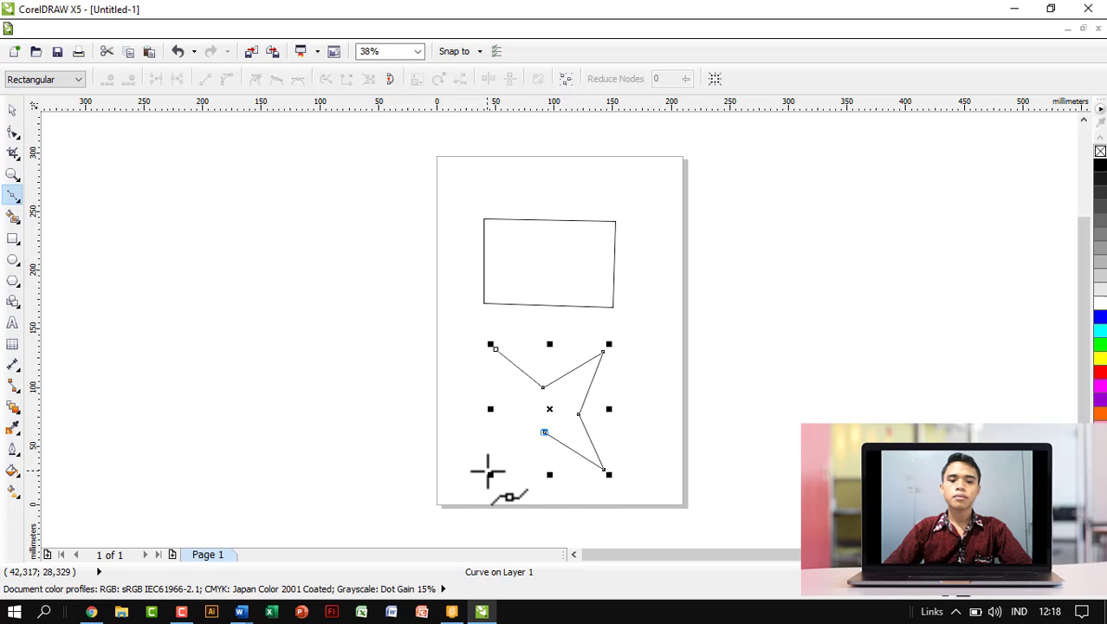
{"action": "left_click", "coordinate": [487, 468]}
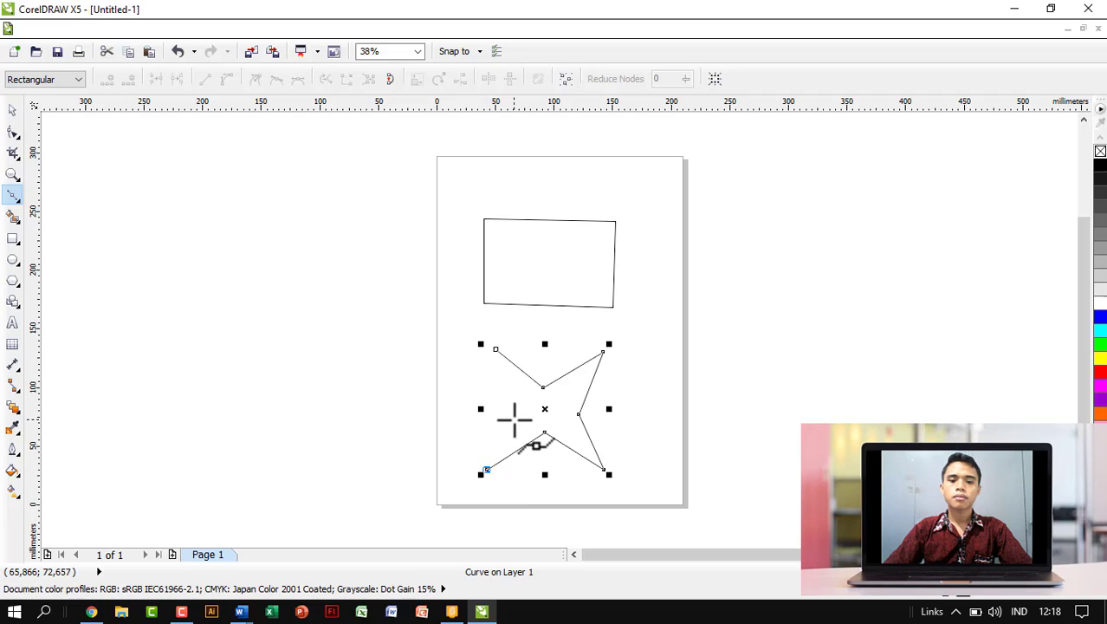
{"action": "left_click", "coordinate": [515, 416]}
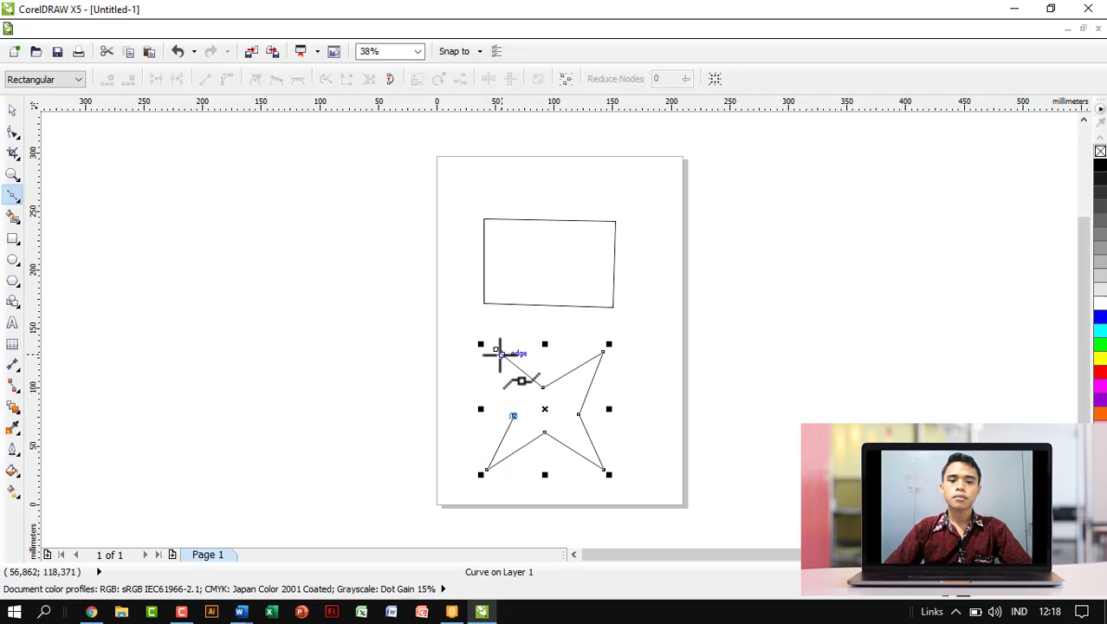
{"action": "left_click", "coordinate": [496, 350]}
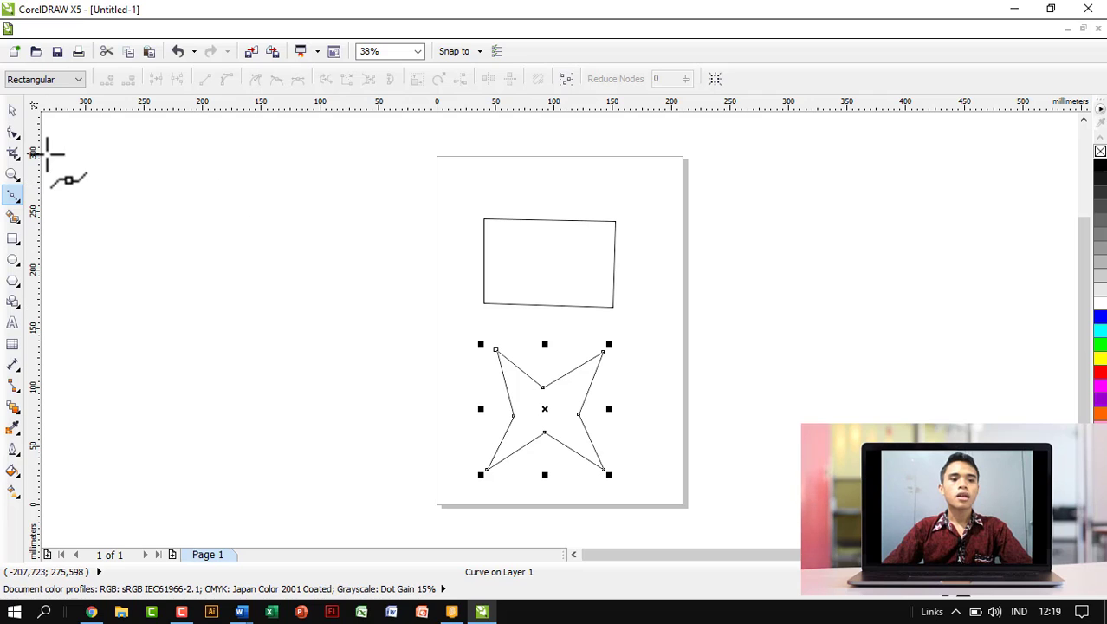
Reposition the star's left, upper and lower inner nodes with the Shape tool to even out its four points.
{"action": "left_click", "coordinate": [18, 136]}
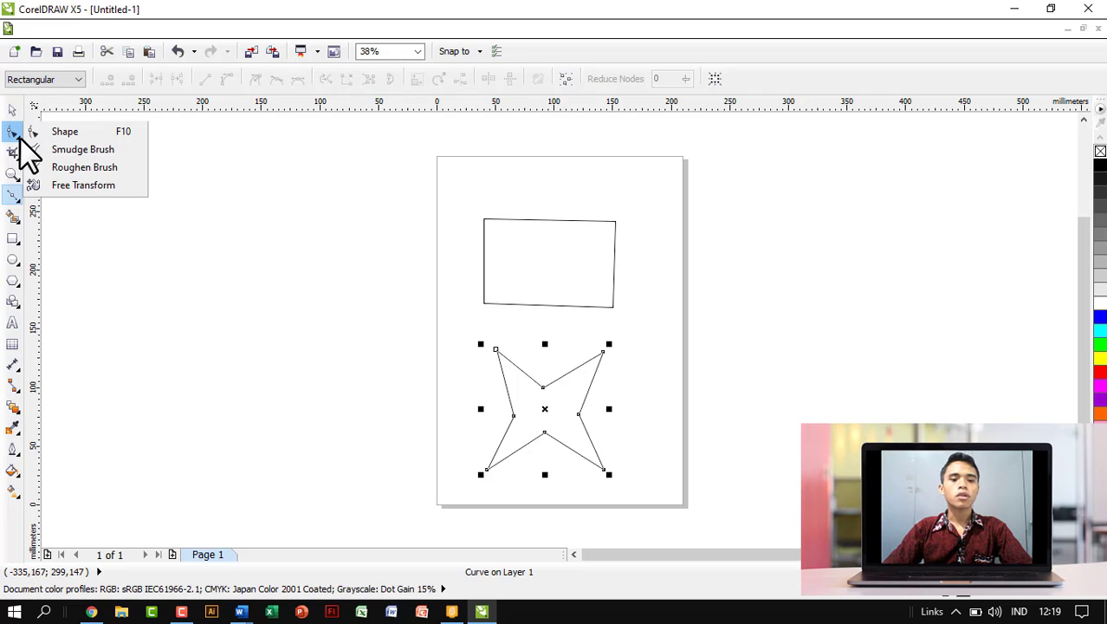
{"action": "left_click", "coordinate": [90, 133]}
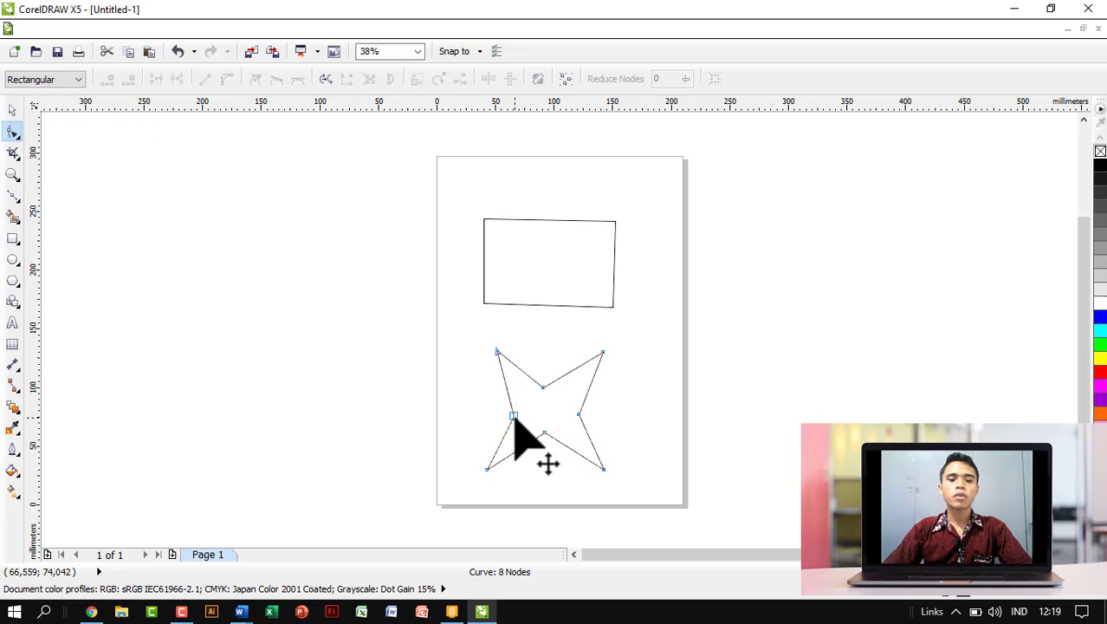
{"action": "left_click_drag", "start_coordinate": [513, 417], "coordinate": [551, 392]}
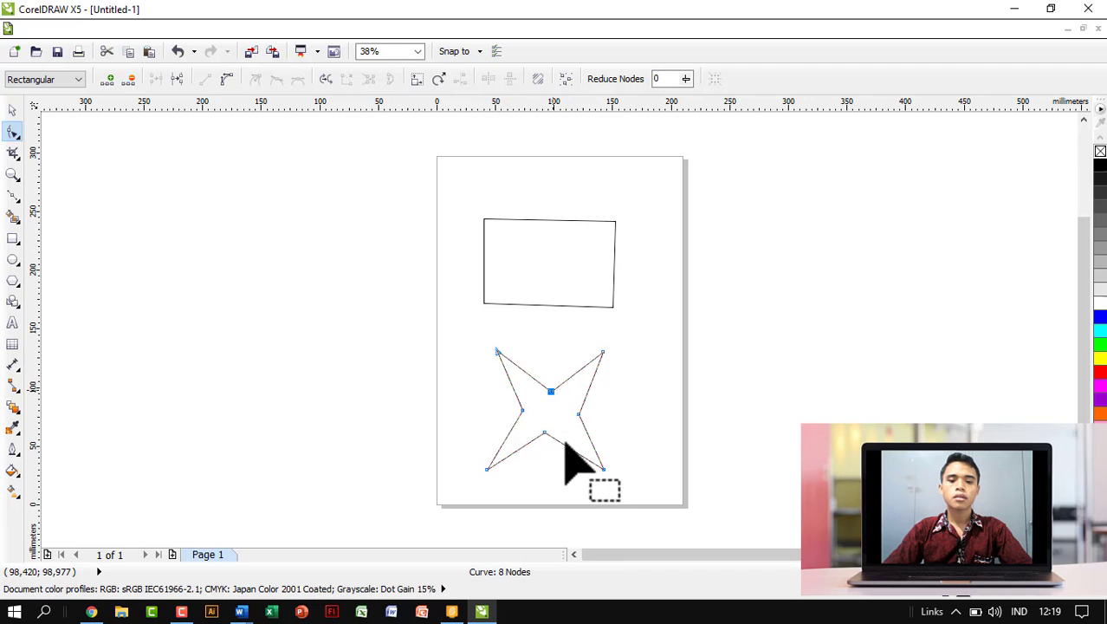
{"action": "left_click_drag", "start_coordinate": [545, 432], "coordinate": [552, 438]}
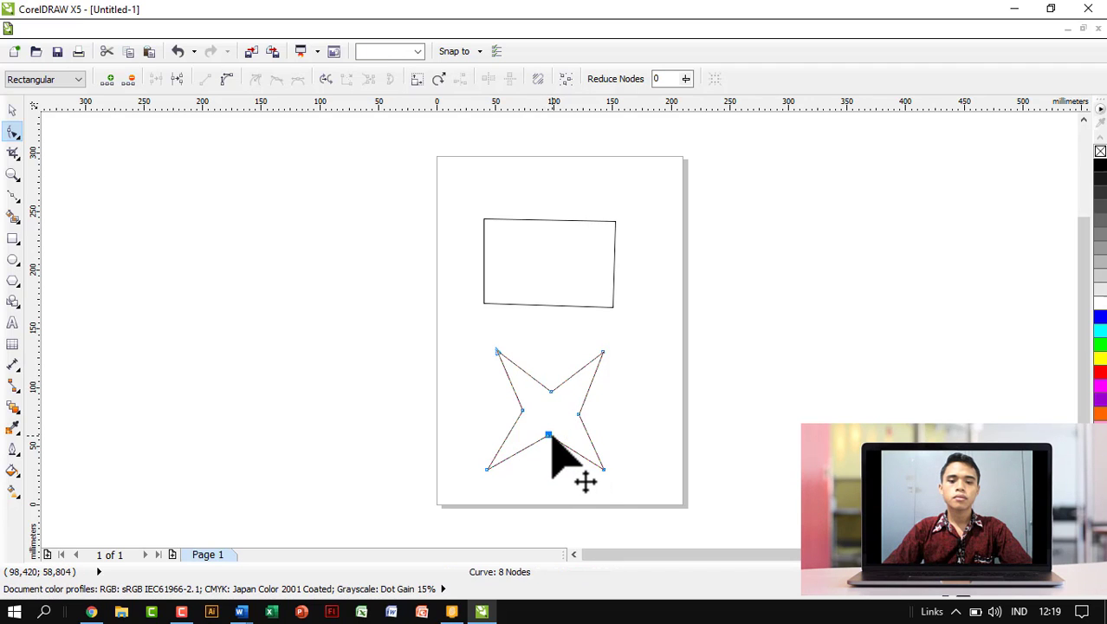
Convert the two segments of the star's upper-left point to curves and bend them outward into a petal.
{"action": "right_click", "coordinate": [526, 373]}
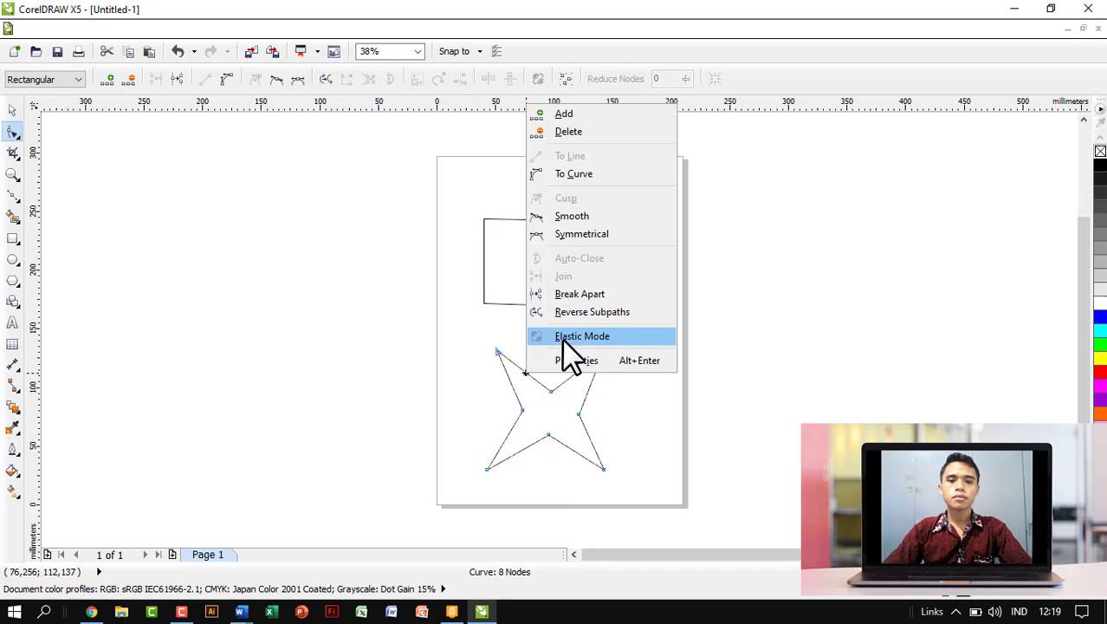
{"action": "left_click", "coordinate": [574, 173]}
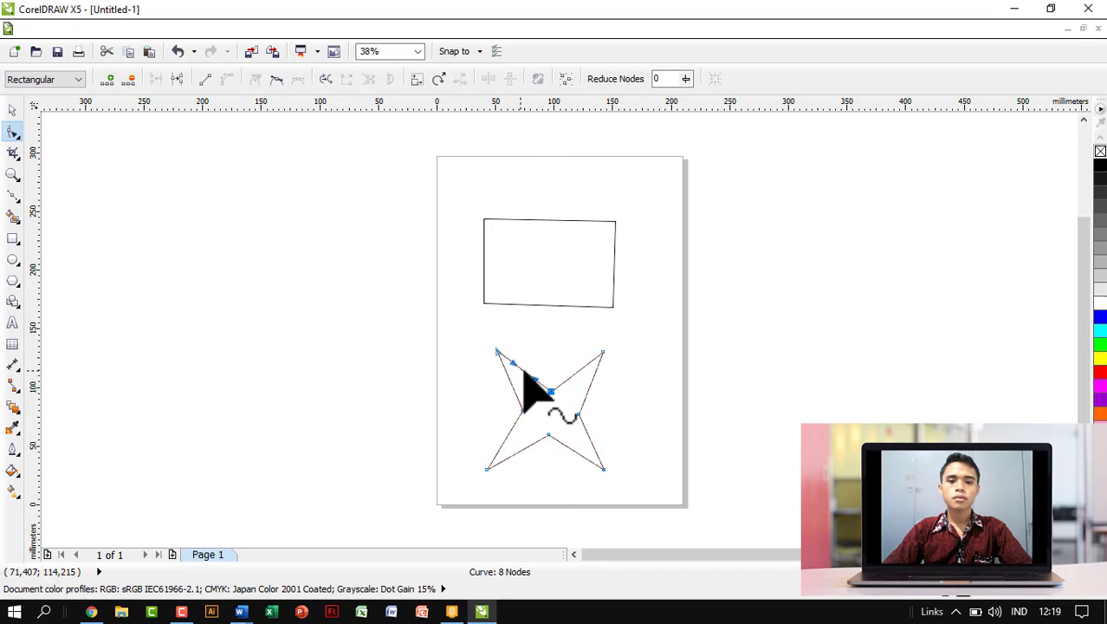
{"action": "left_click_drag", "start_coordinate": [535, 378], "coordinate": [513, 369]}
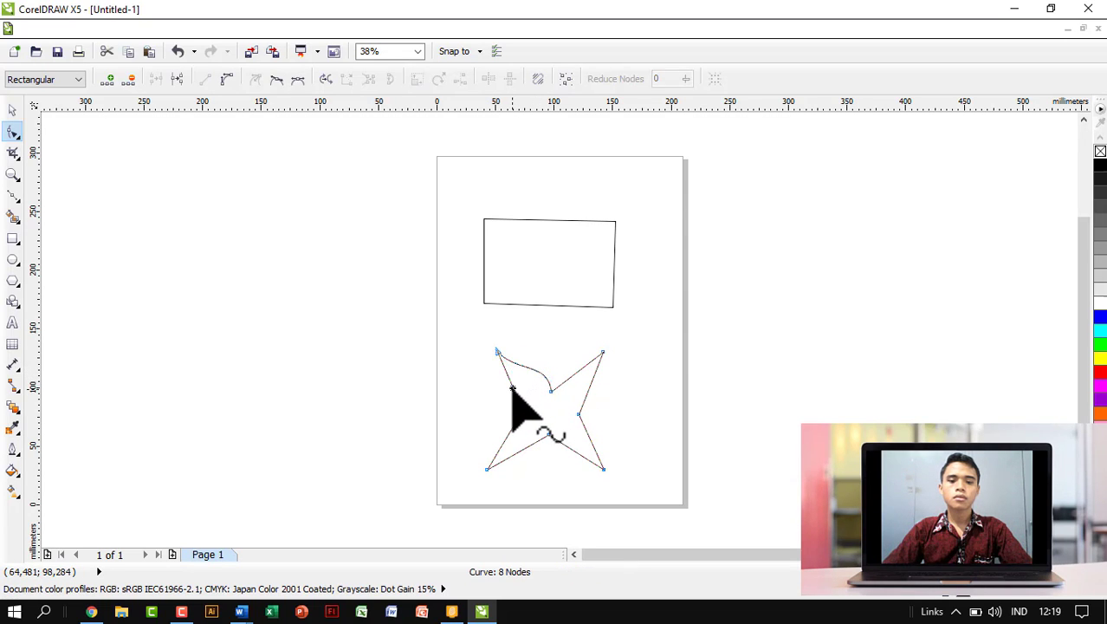
{"action": "right_click", "coordinate": [512, 391]}
{"action": "left_click", "coordinate": [548, 190]}
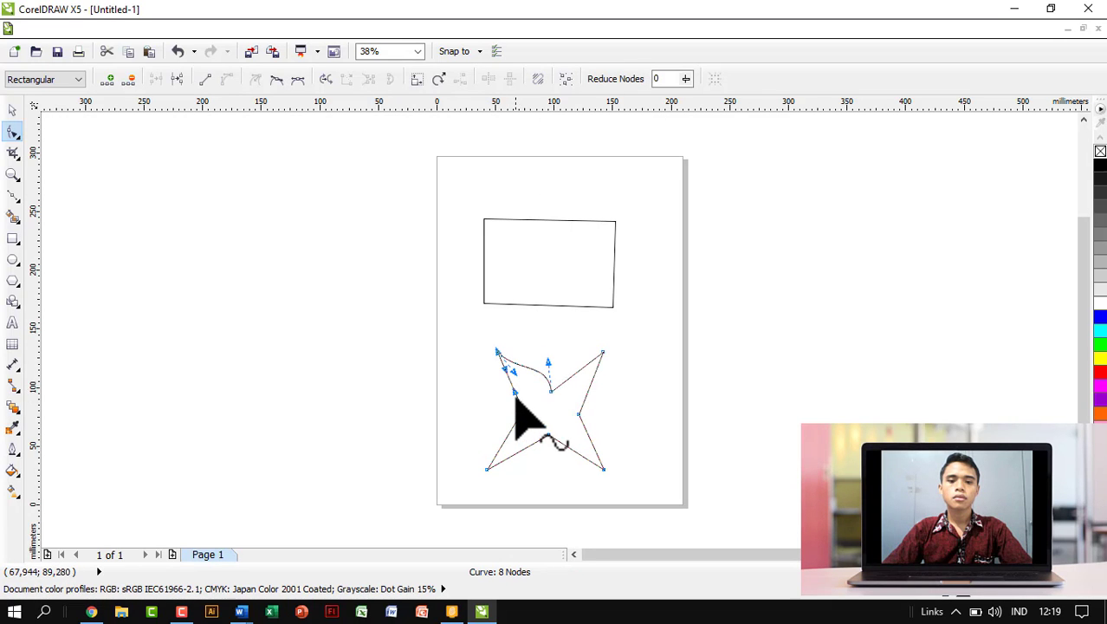
{"action": "left_click_drag", "start_coordinate": [514, 392], "coordinate": [511, 366]}
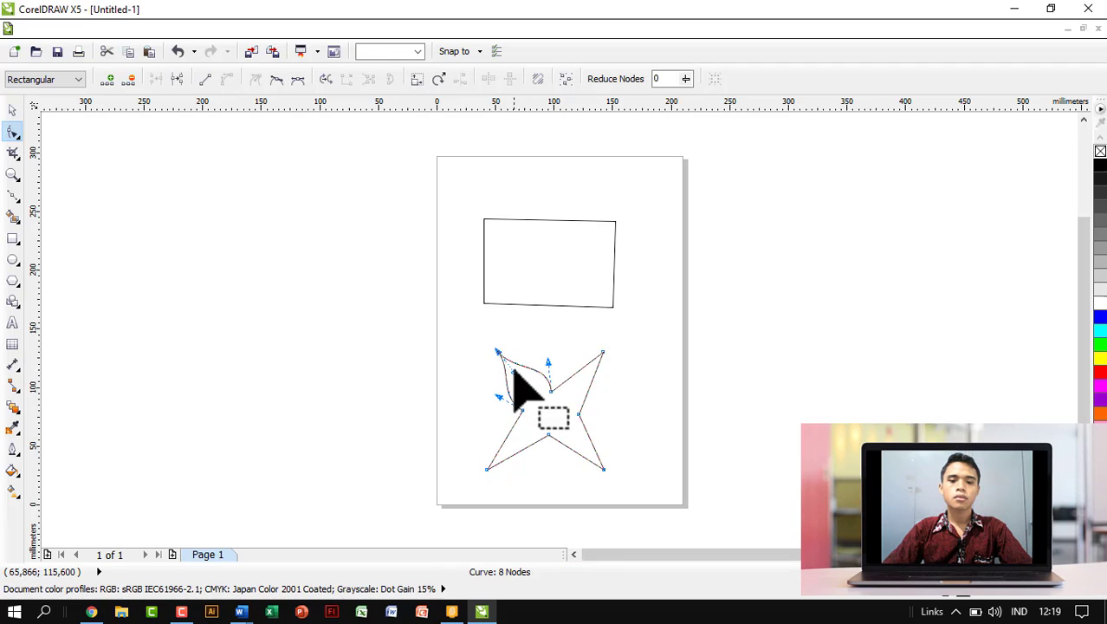
Convert the two segments of the star's lower-left point to curves and bend them outward into a petal.
{"action": "left_click", "coordinate": [506, 442]}
{"action": "left_click", "coordinate": [227, 79]}
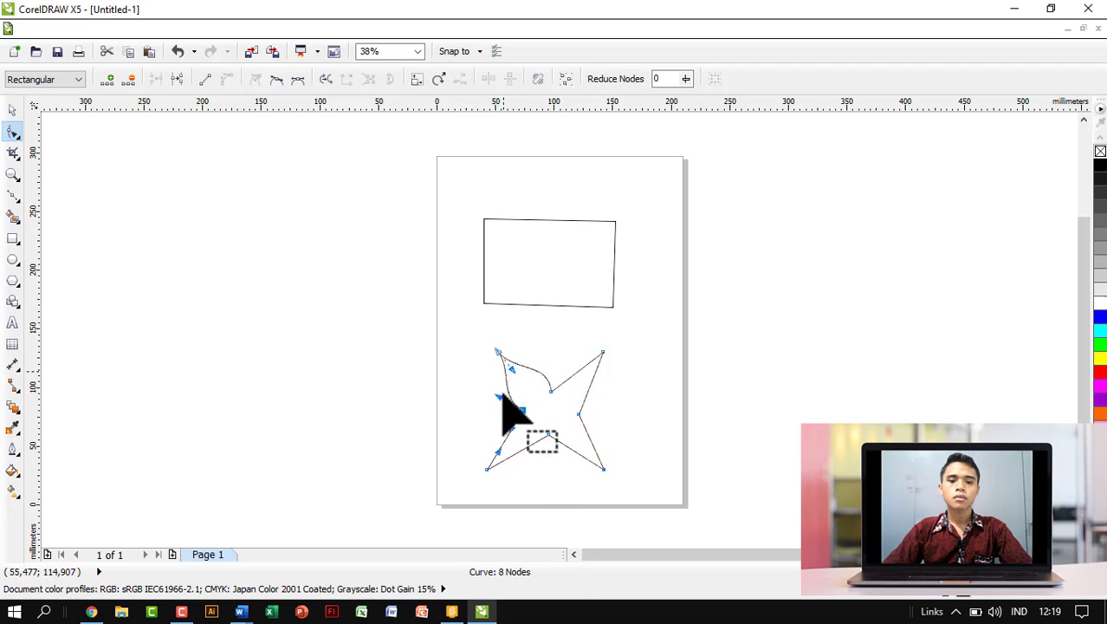
{"action": "left_click_drag", "start_coordinate": [506, 428], "coordinate": [500, 451]}
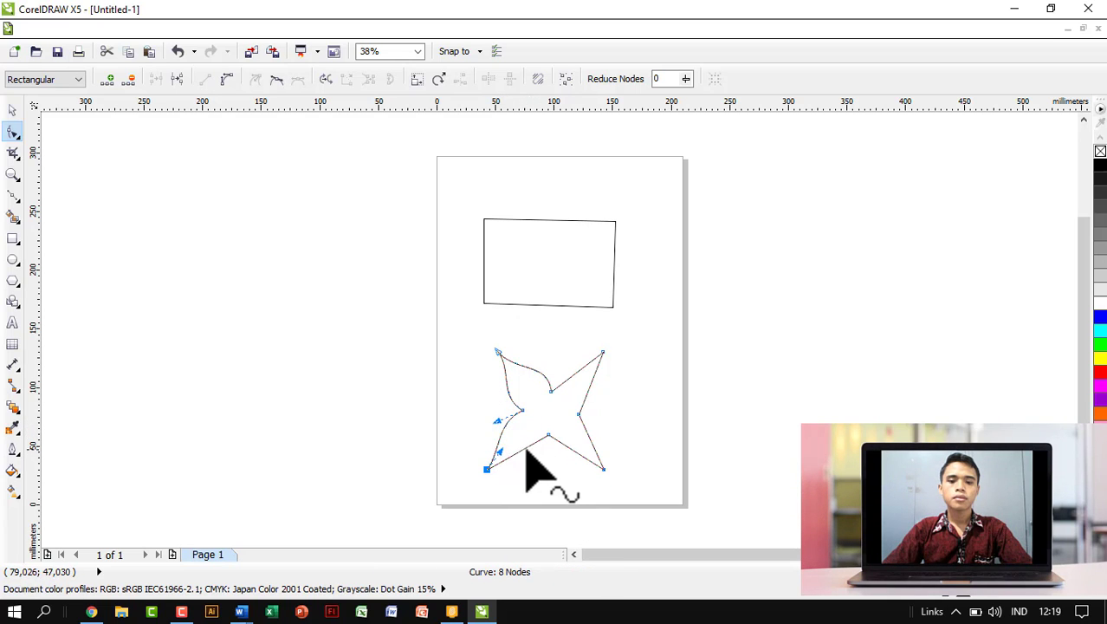
{"action": "left_click", "coordinate": [227, 79]}
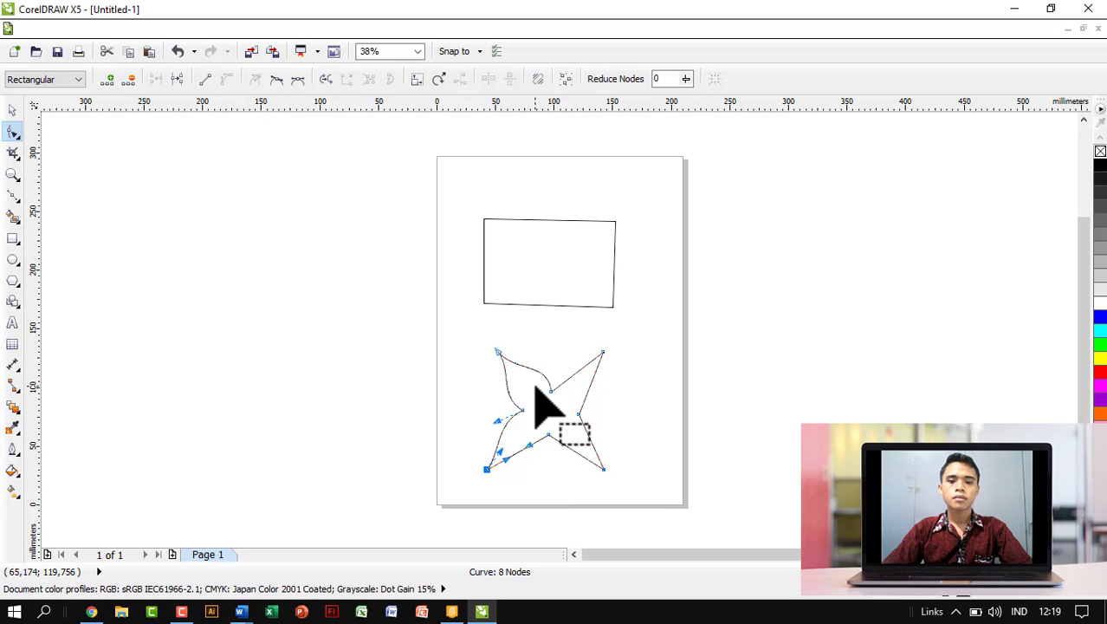
{"action": "mouse_move", "coordinate": [530, 446]}
{"action": "left_mouse_down"}
{"action": "mouse_move", "coordinate": [543, 452]}
{"action": "mouse_move", "coordinate": [513, 448]}
{"action": "left_mouse_up"}
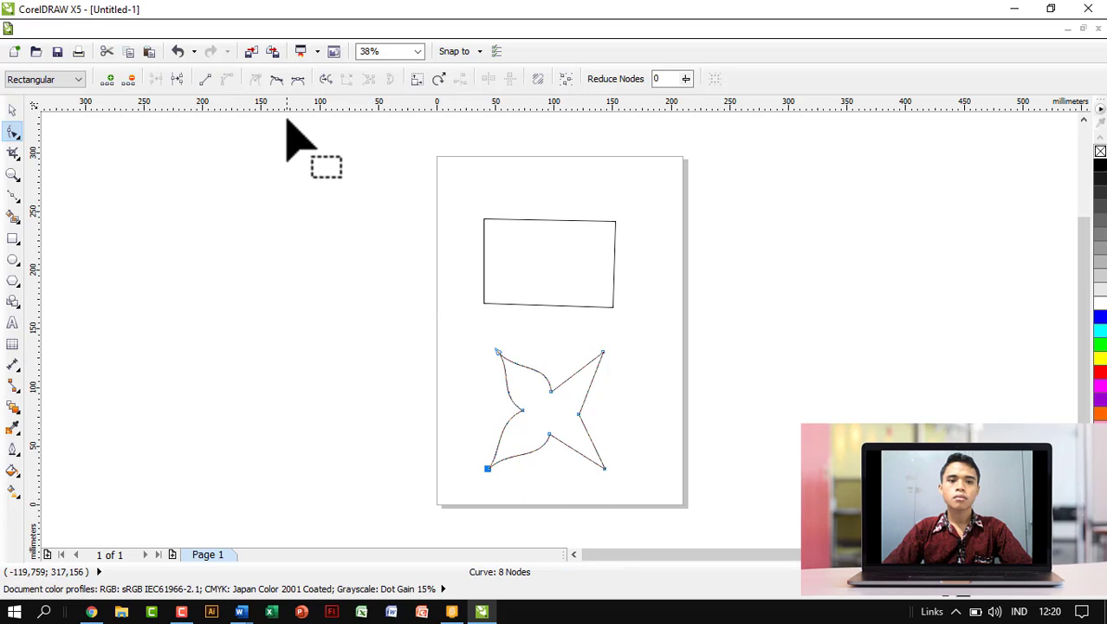
Convert the two segments of the star's lower-right point to curves and bend them outward into a petal.
{"action": "left_click", "coordinate": [574, 450]}
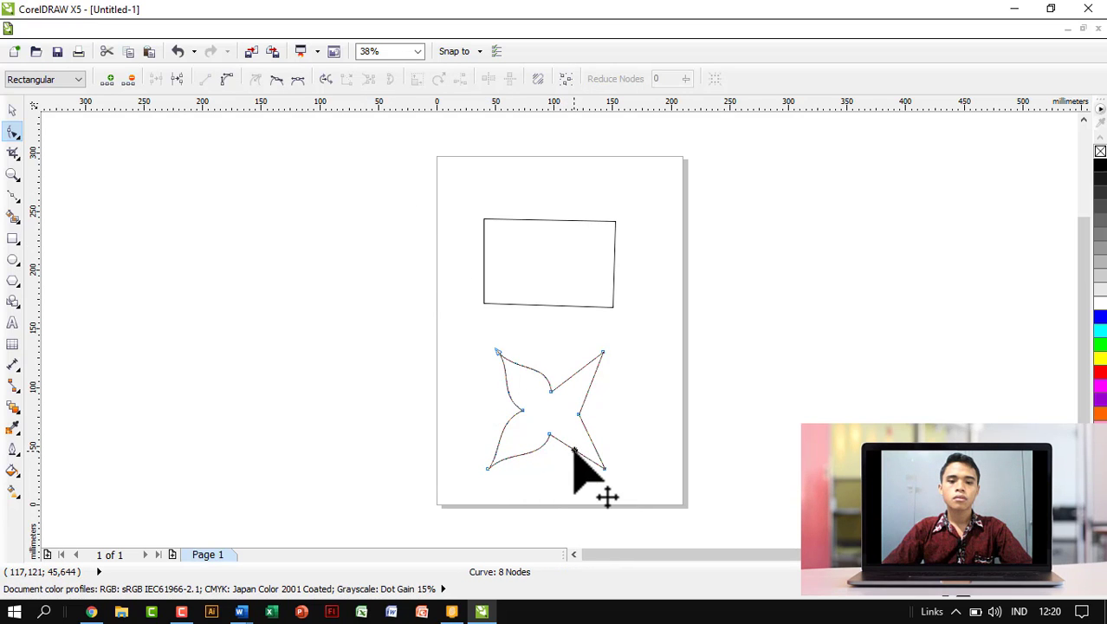
{"action": "left_click", "coordinate": [227, 78]}
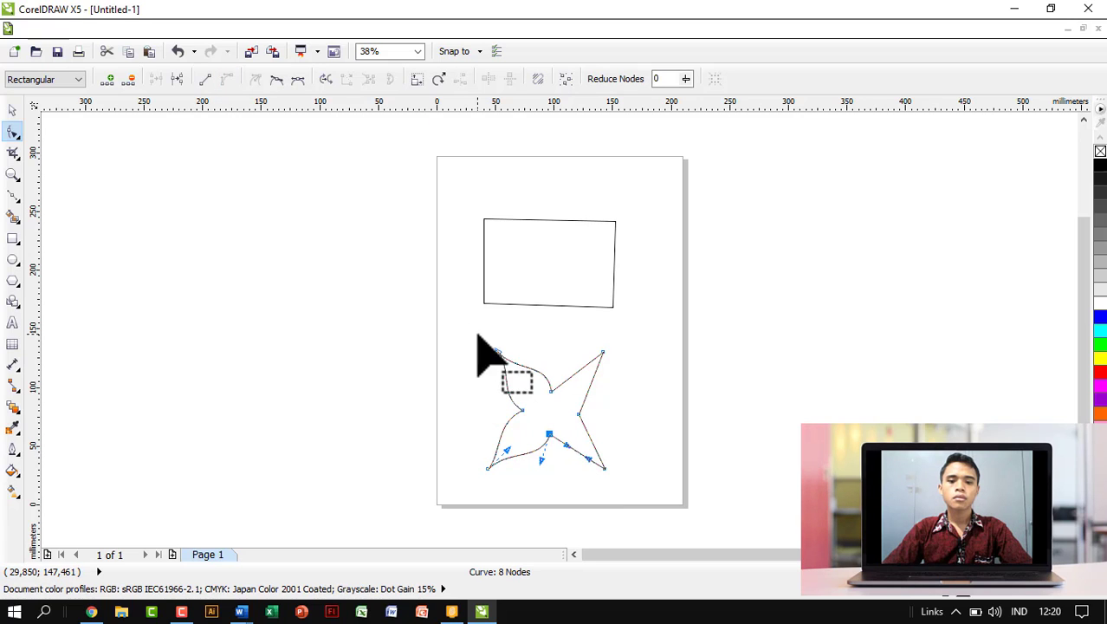
{"action": "mouse_move", "coordinate": [569, 446]}
{"action": "left_mouse_down"}
{"action": "mouse_move", "coordinate": [557, 462]}
{"action": "mouse_move", "coordinate": [591, 452]}
{"action": "left_mouse_up"}
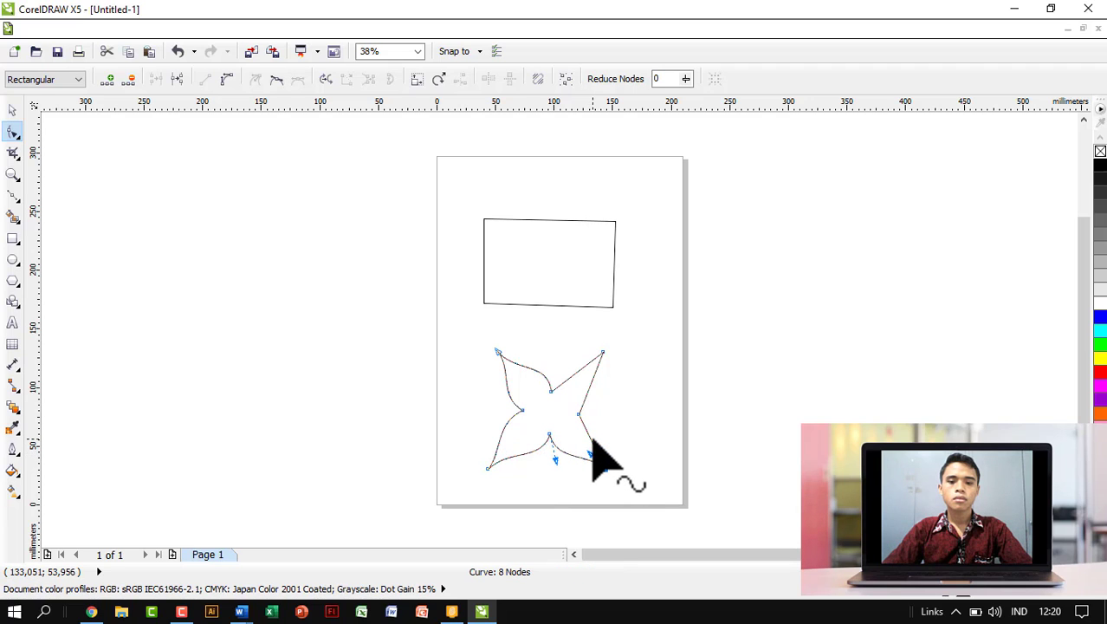
{"action": "left_click", "coordinate": [591, 440]}
{"action": "left_click", "coordinate": [228, 79]}
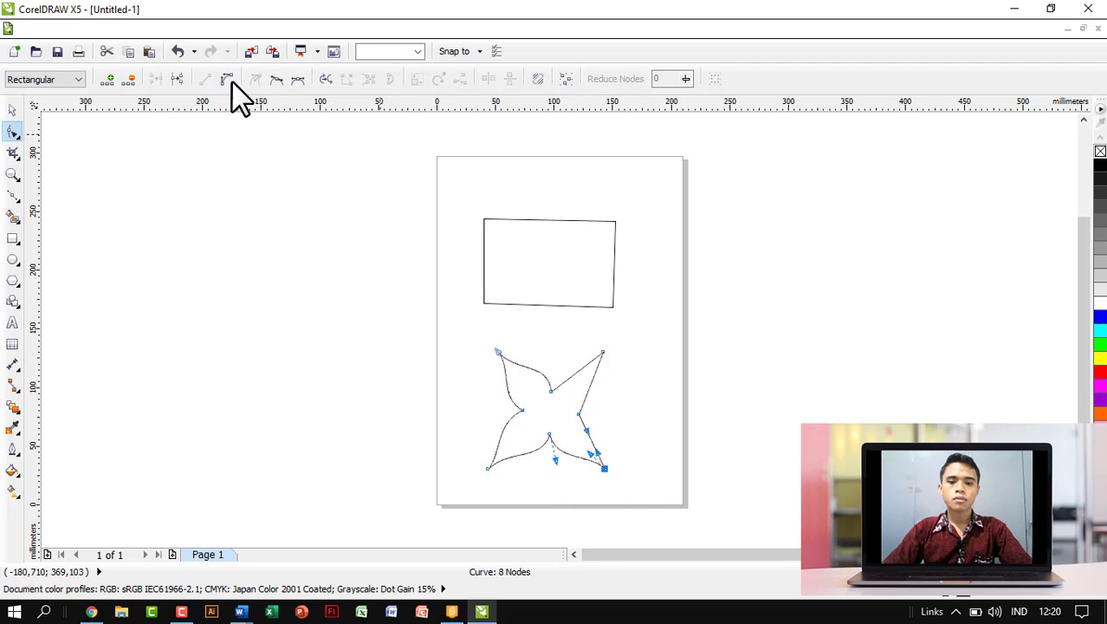
{"action": "left_click_drag", "start_coordinate": [586, 431], "coordinate": [603, 468]}
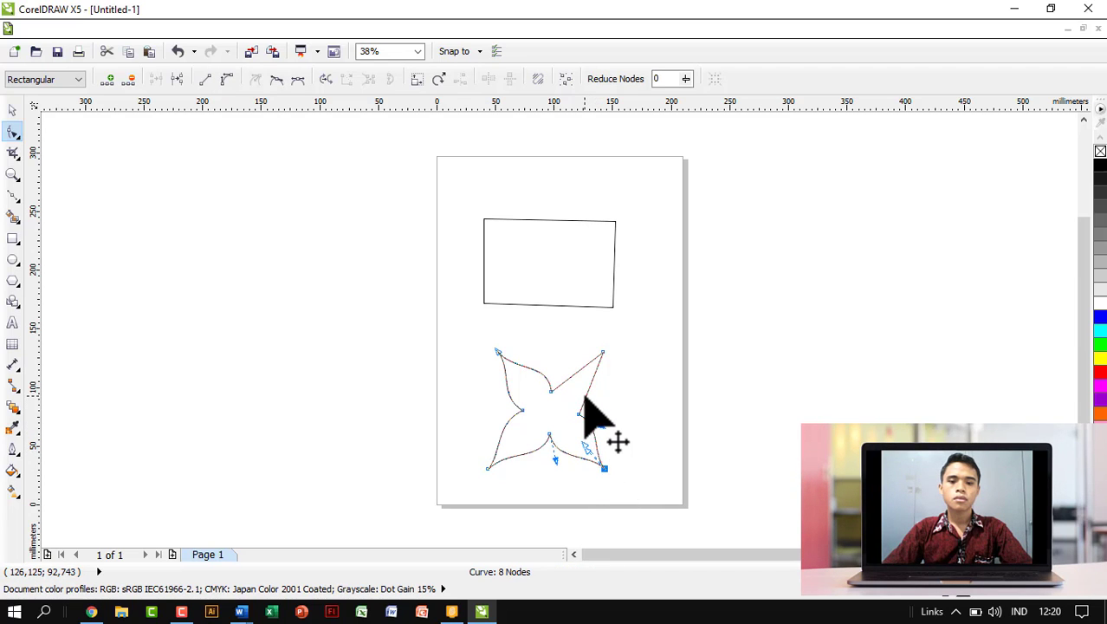
Convert the two segments of the star's upper-right point to curves, bend them outward into a petal, and deselect the shape.
{"action": "left_click", "coordinate": [585, 396]}
{"action": "left_click", "coordinate": [227, 79]}
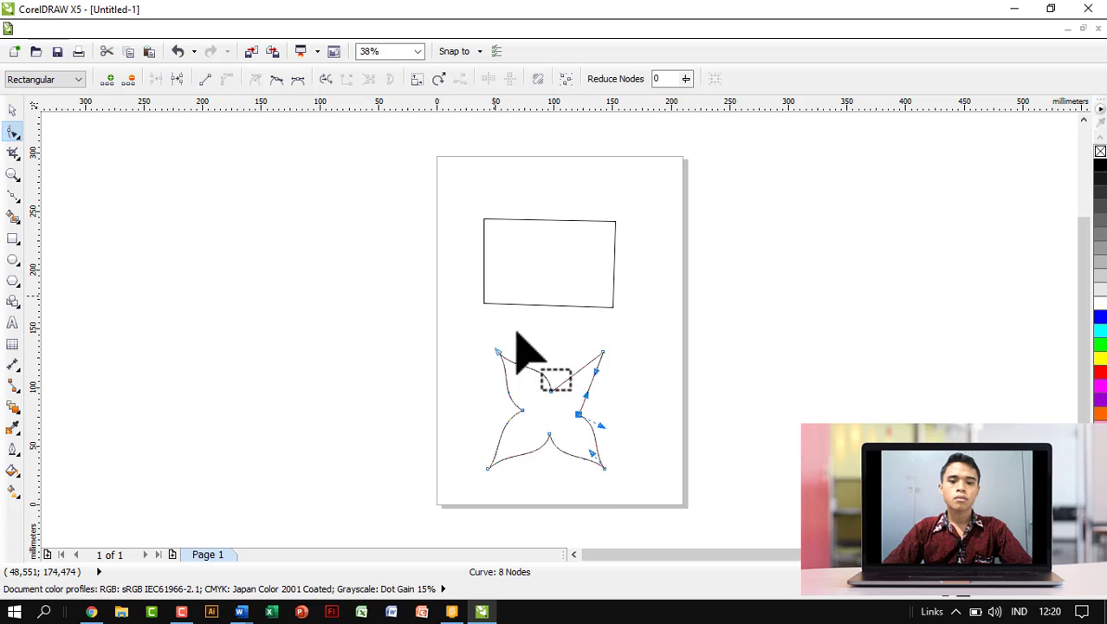
{"action": "left_click_drag", "start_coordinate": [585, 396], "coordinate": [593, 370]}
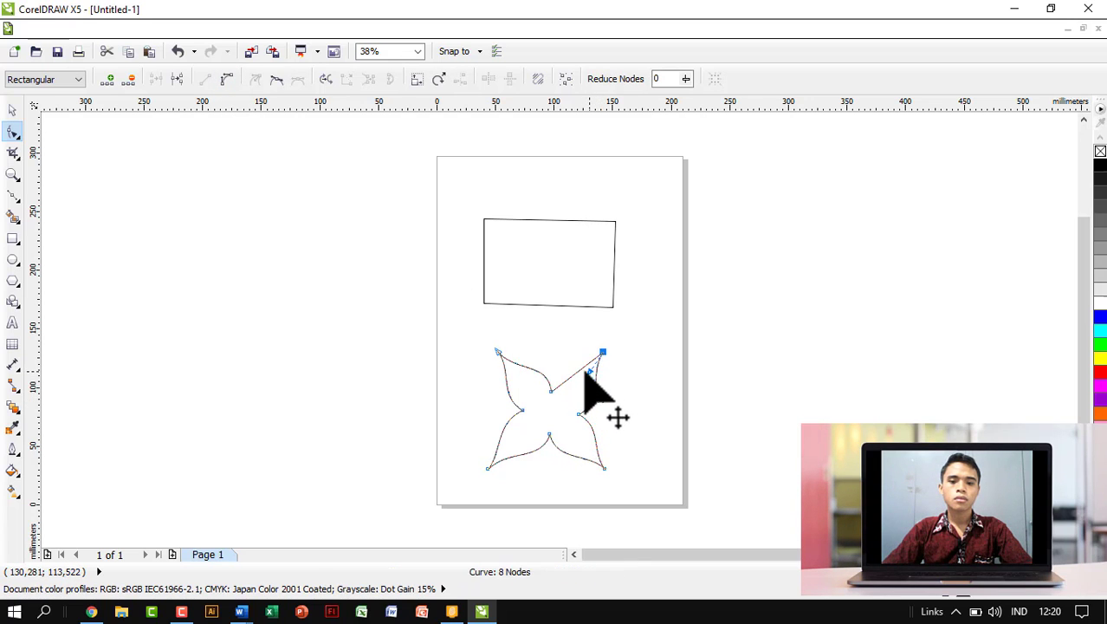
{"action": "left_click", "coordinate": [227, 78]}
{"action": "left_click_drag", "start_coordinate": [566, 383], "coordinate": [576, 372]}
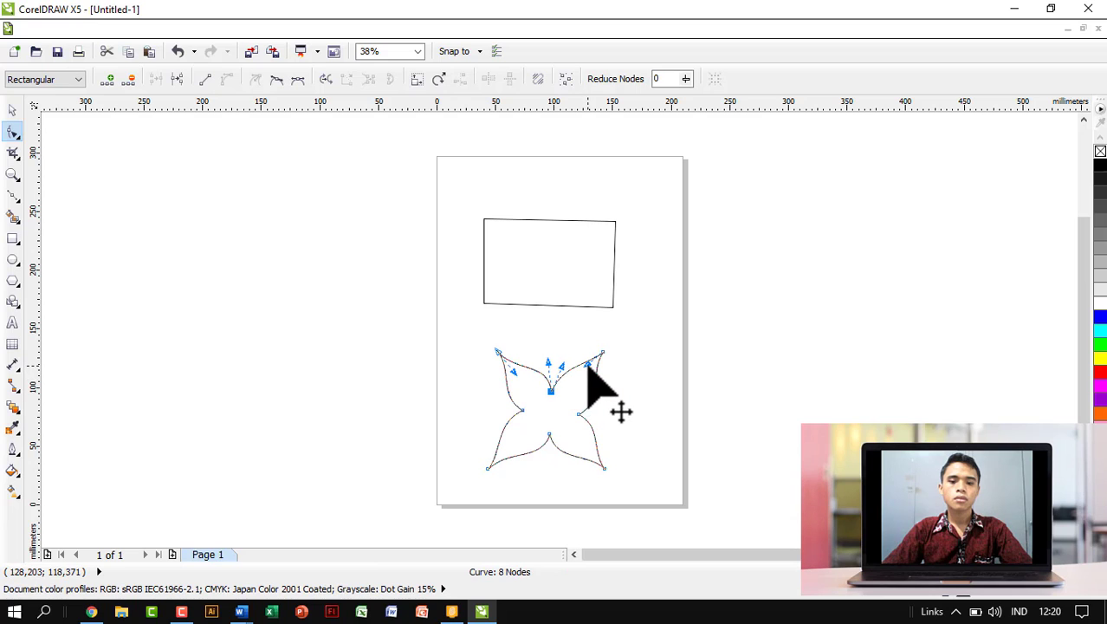
{"action": "left_click_drag", "start_coordinate": [587, 366], "coordinate": [588, 373]}
{"action": "left_click", "coordinate": [652, 373]}
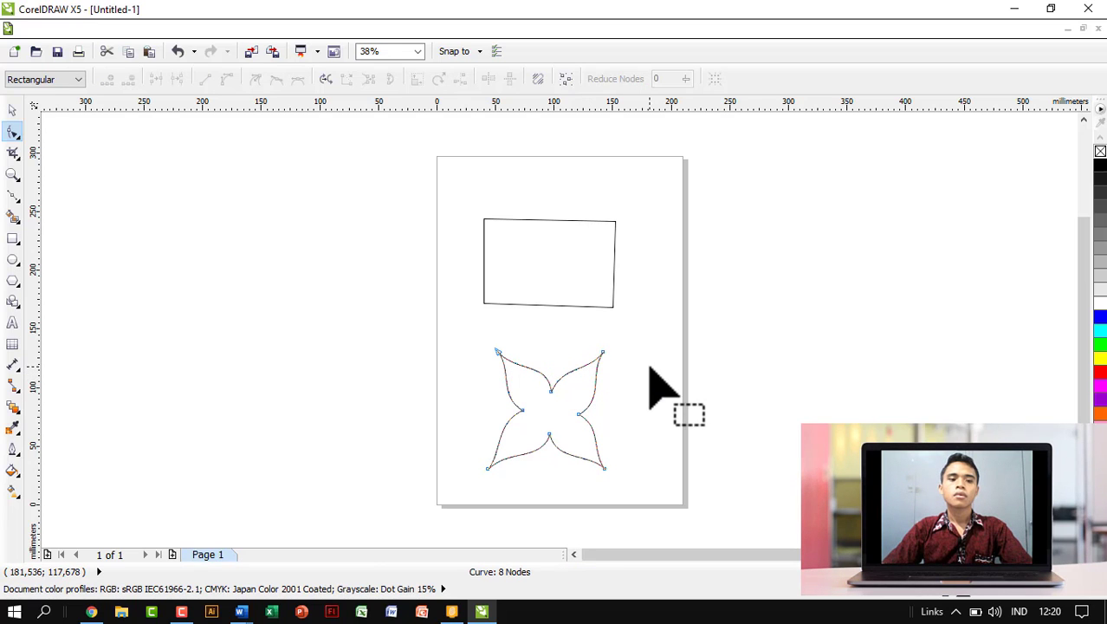
{"action": "left_click", "coordinate": [13, 111]}
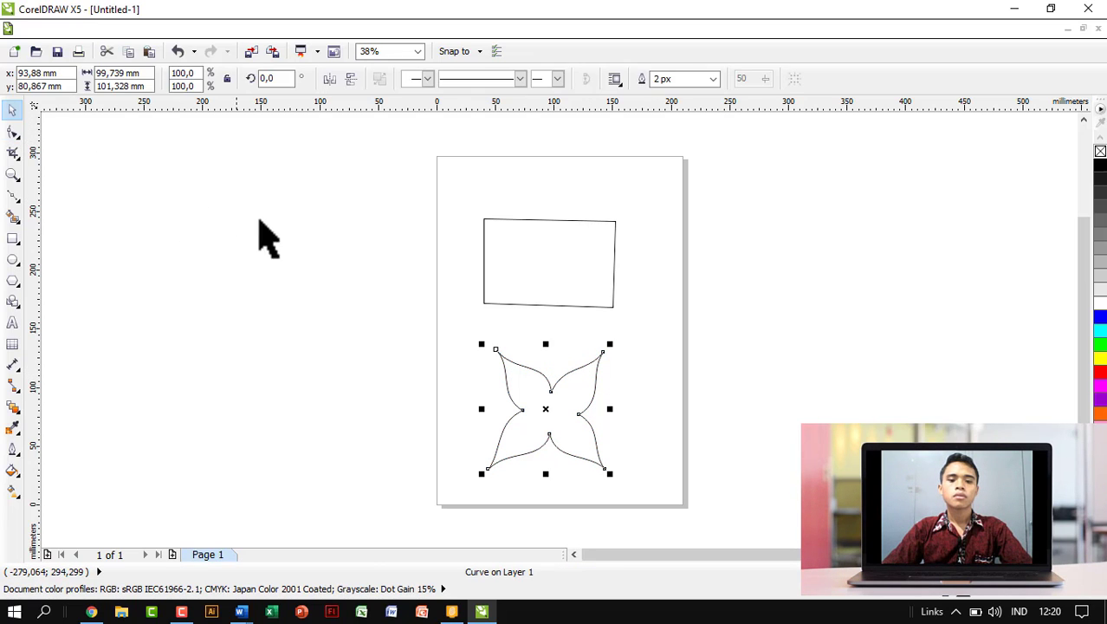
{"action": "left_click", "coordinate": [310, 258]}
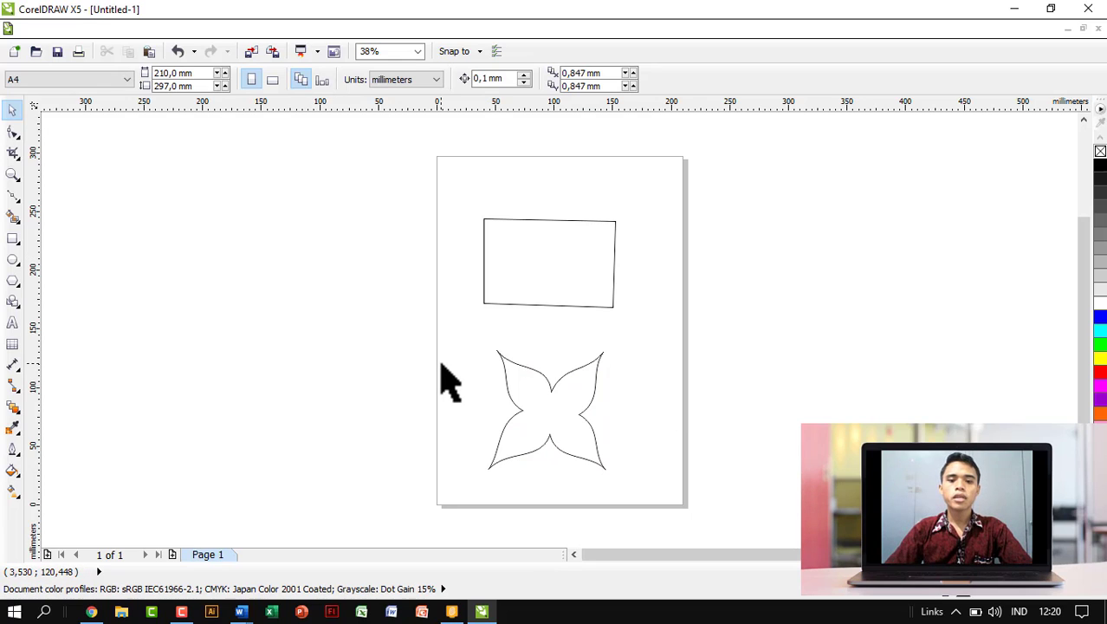